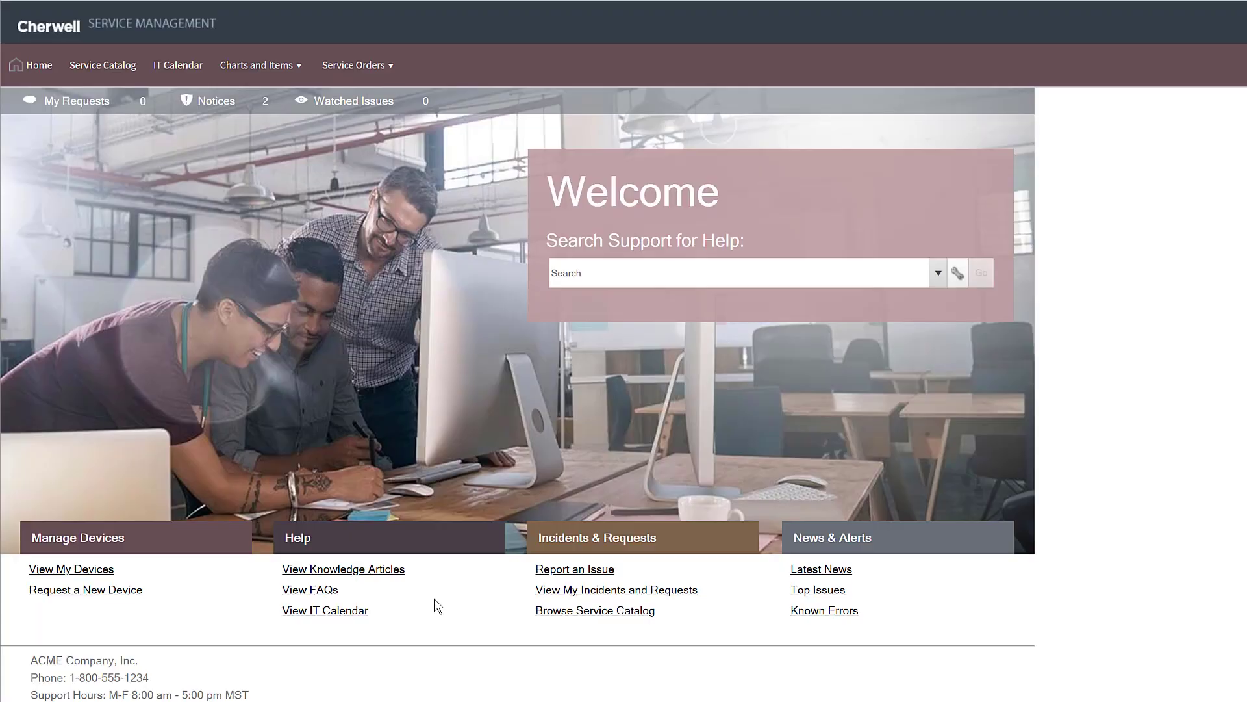
Report the issue 'Not receiving emails on my laptop.' as work-blocking, submit it, and dismiss the confirmation.
left_click(537, 572)
type("Not receiving emails on my laptop.")
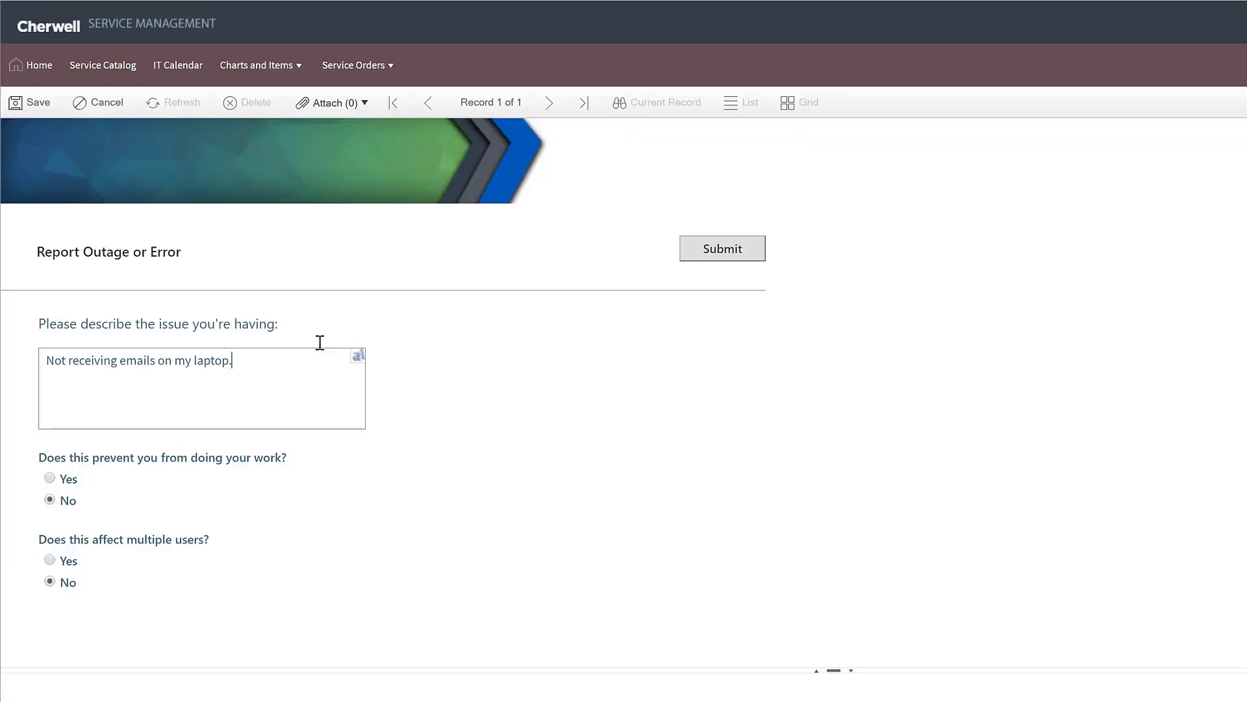
left_click(50, 479)
left_click(715, 263)
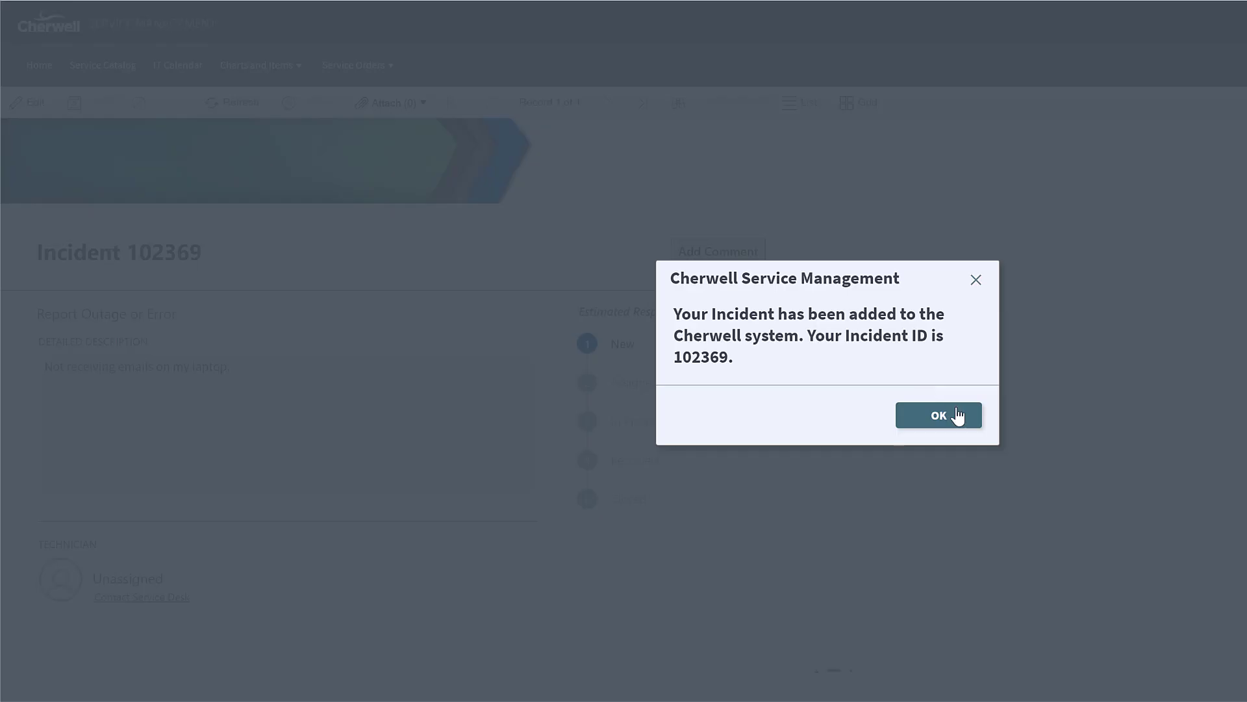
left_click(958, 419)
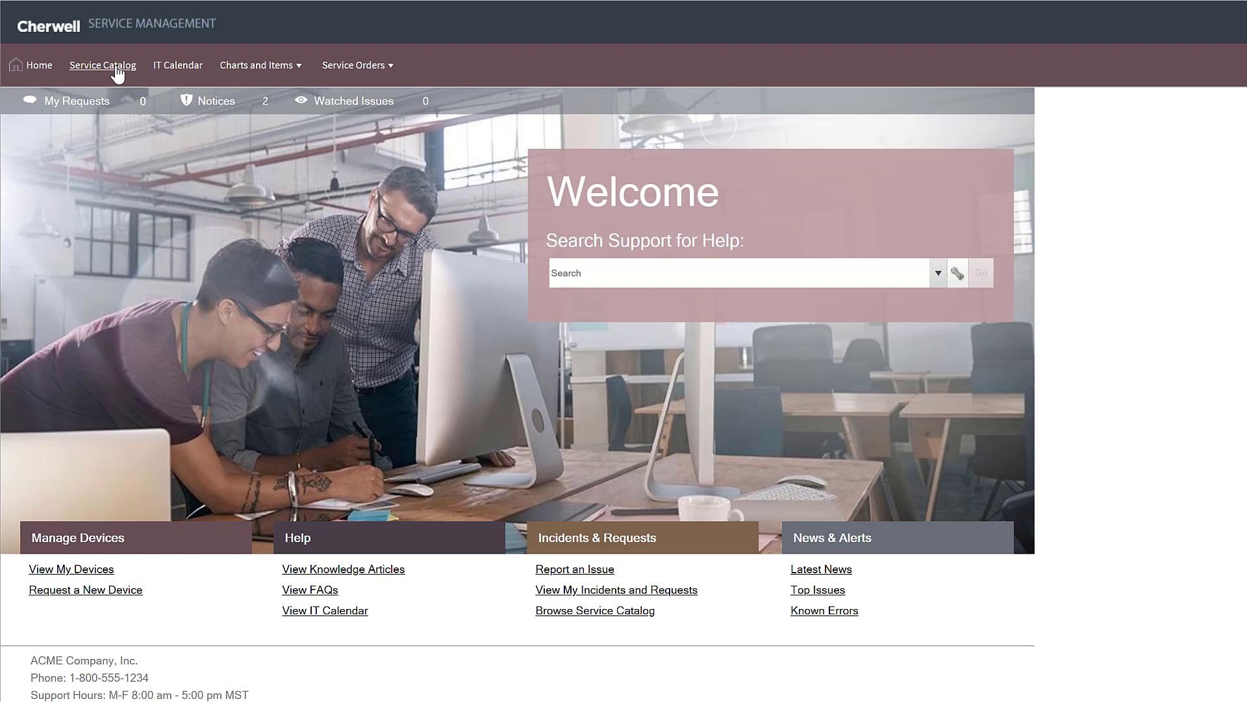
Request a new computer under Desktop Management > Computer, choosing the iPad Pro model, and add it to the cart.
left_click(118, 74)
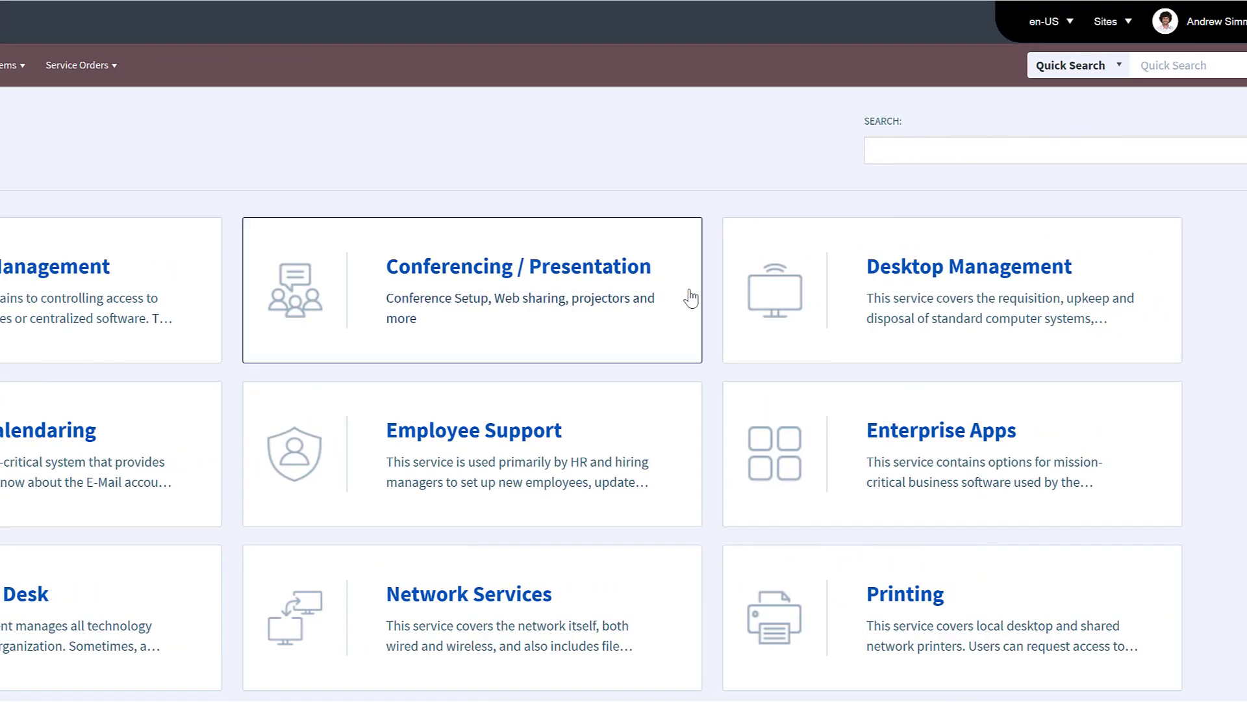
left_click(910, 269)
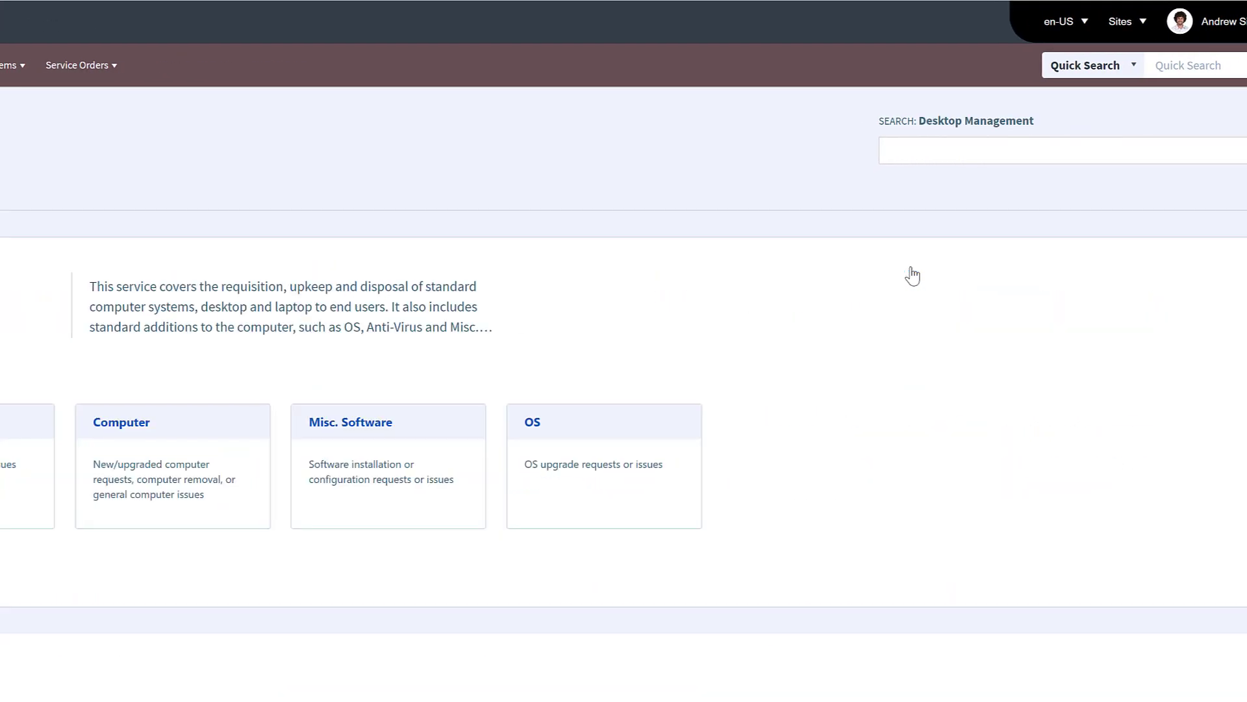
left_click(149, 423)
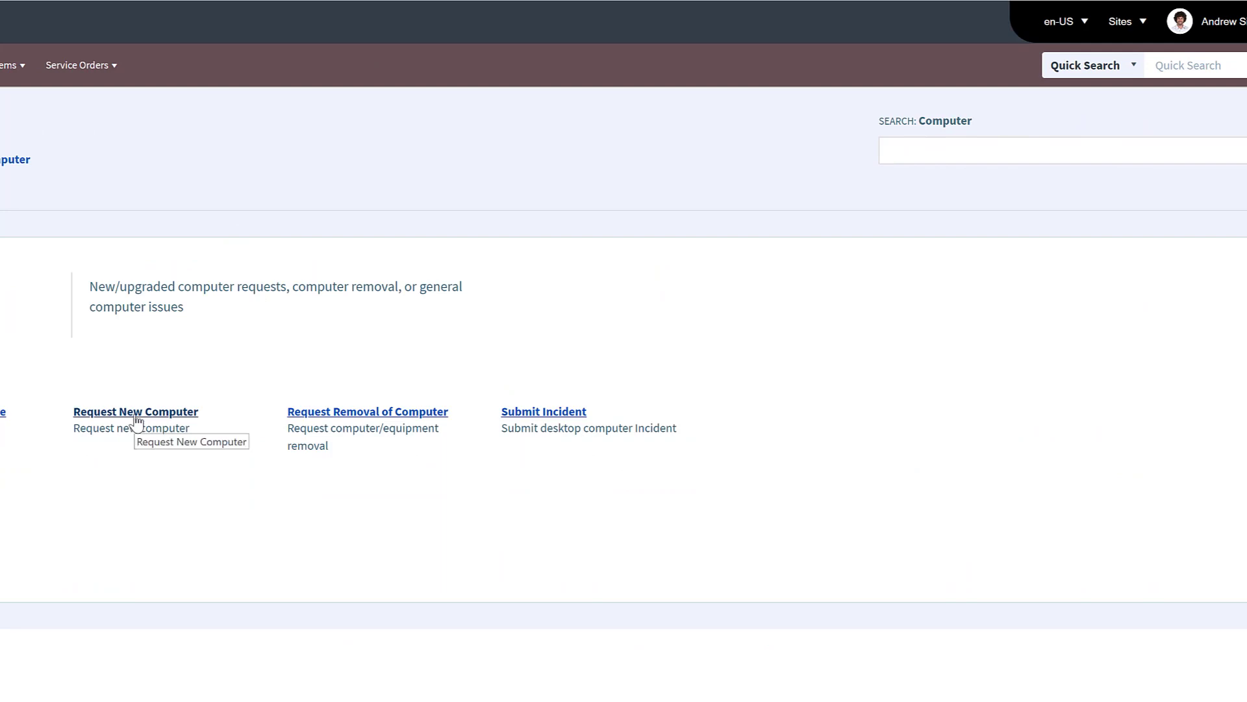
left_click(136, 424)
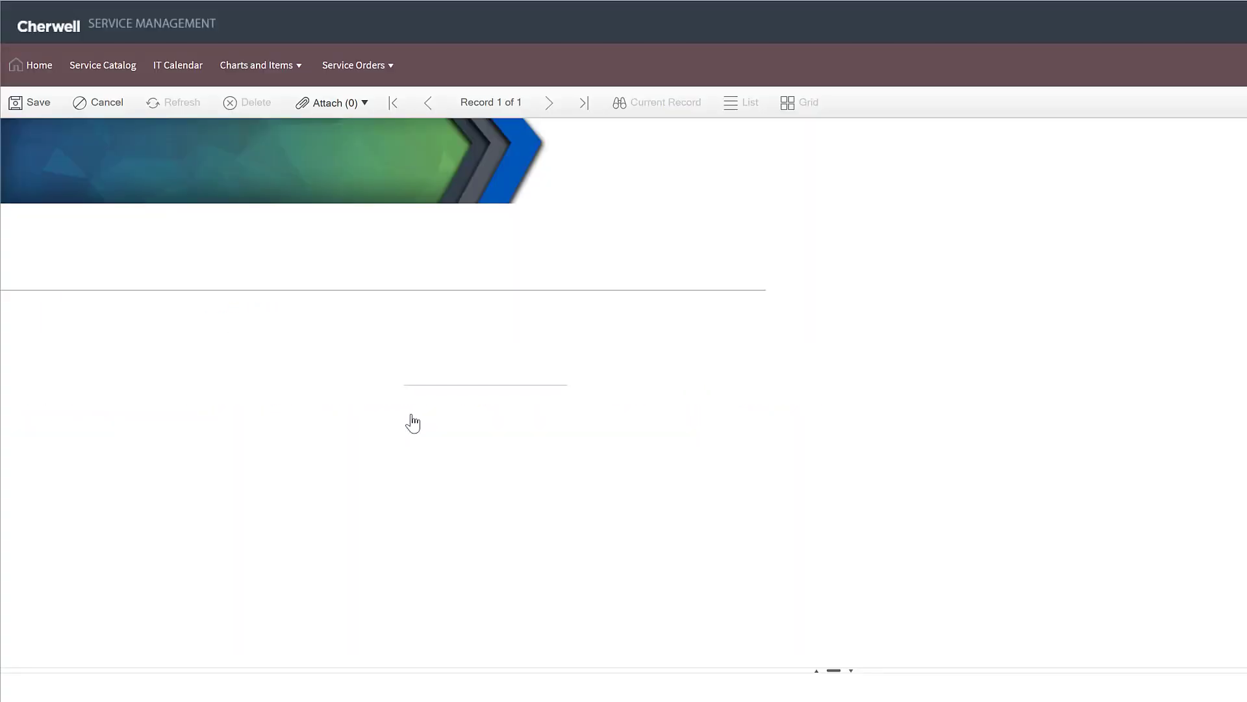
left_click(360, 351)
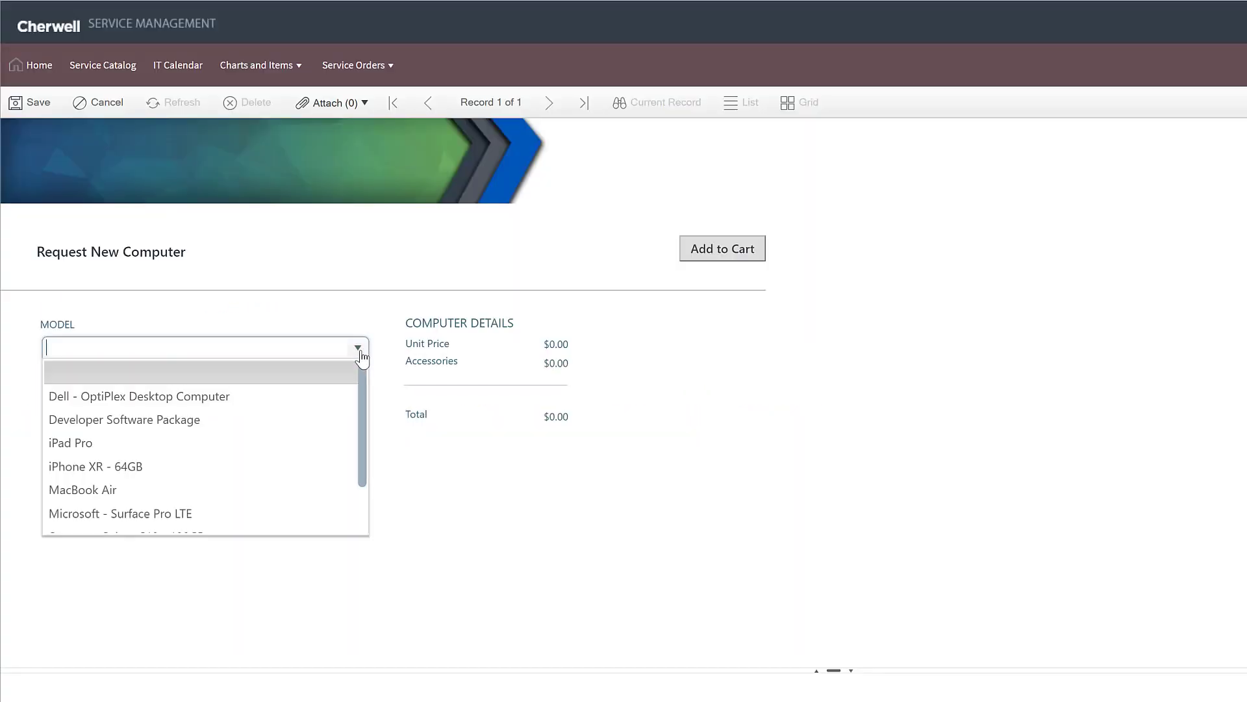
left_click(254, 440)
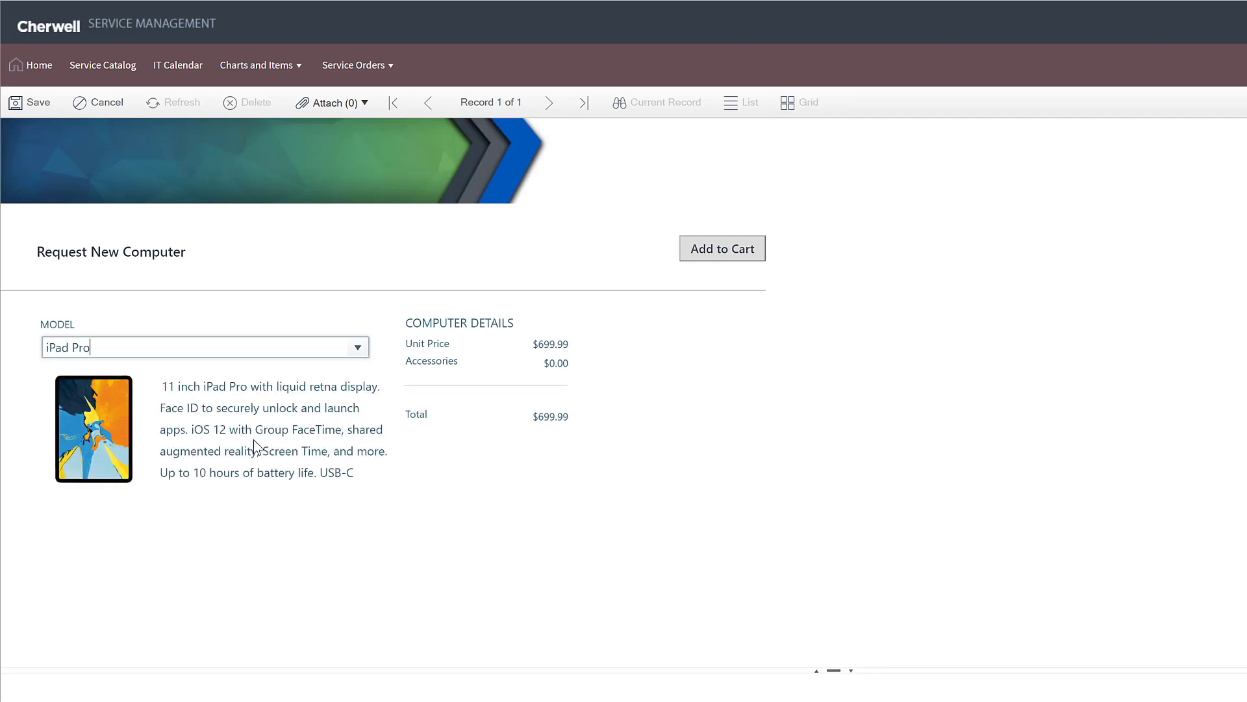
left_click(713, 262)
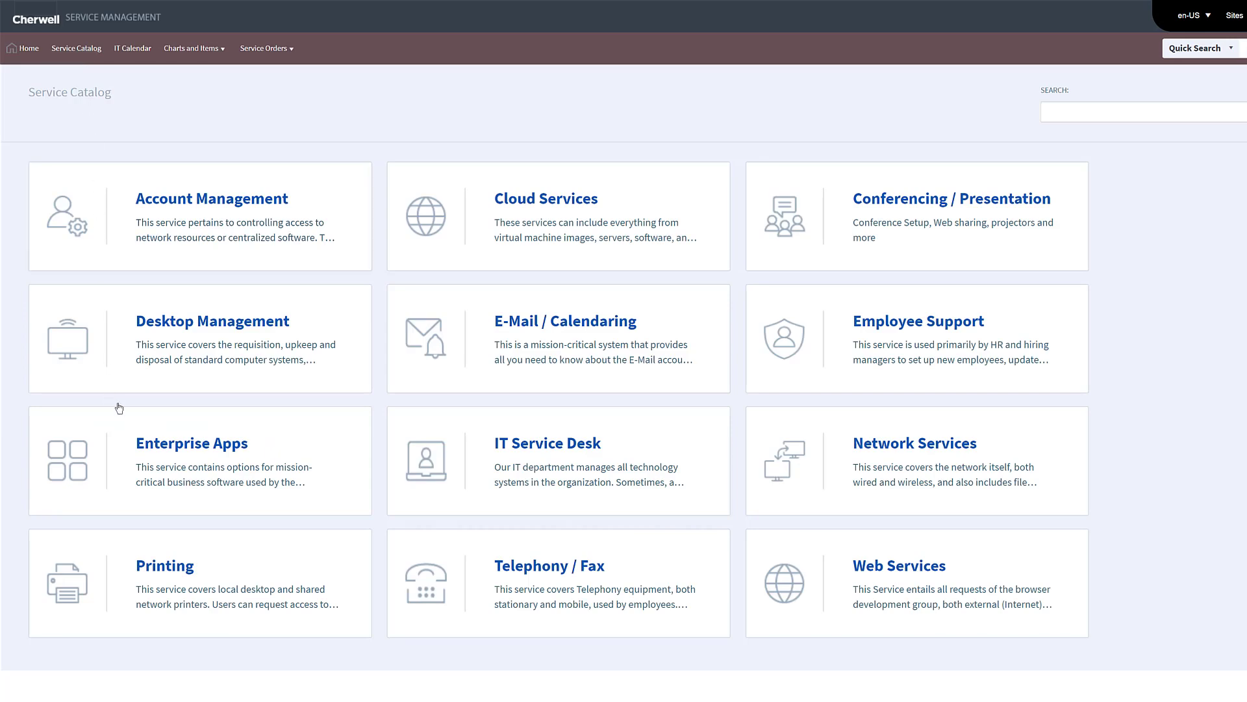
Submit a Printing > Network incident with the pasted Executive Printer description, marked as affecting multiple users.
left_click(169, 574)
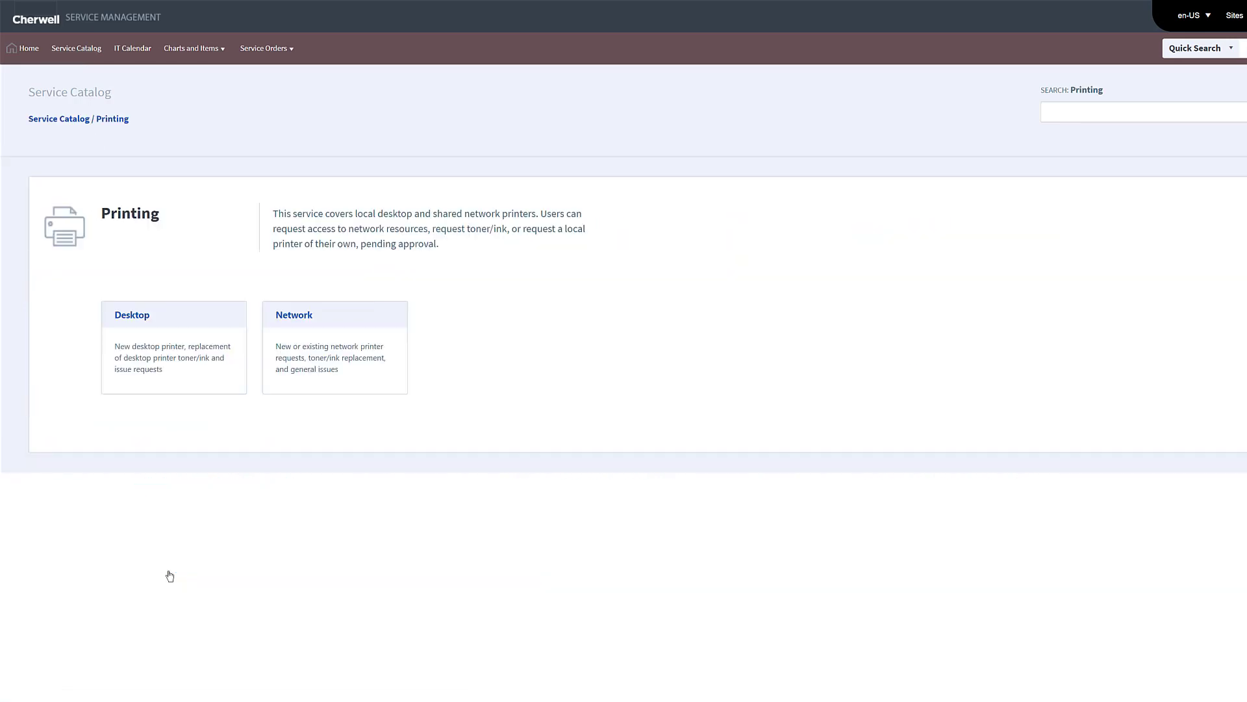
left_click(293, 326)
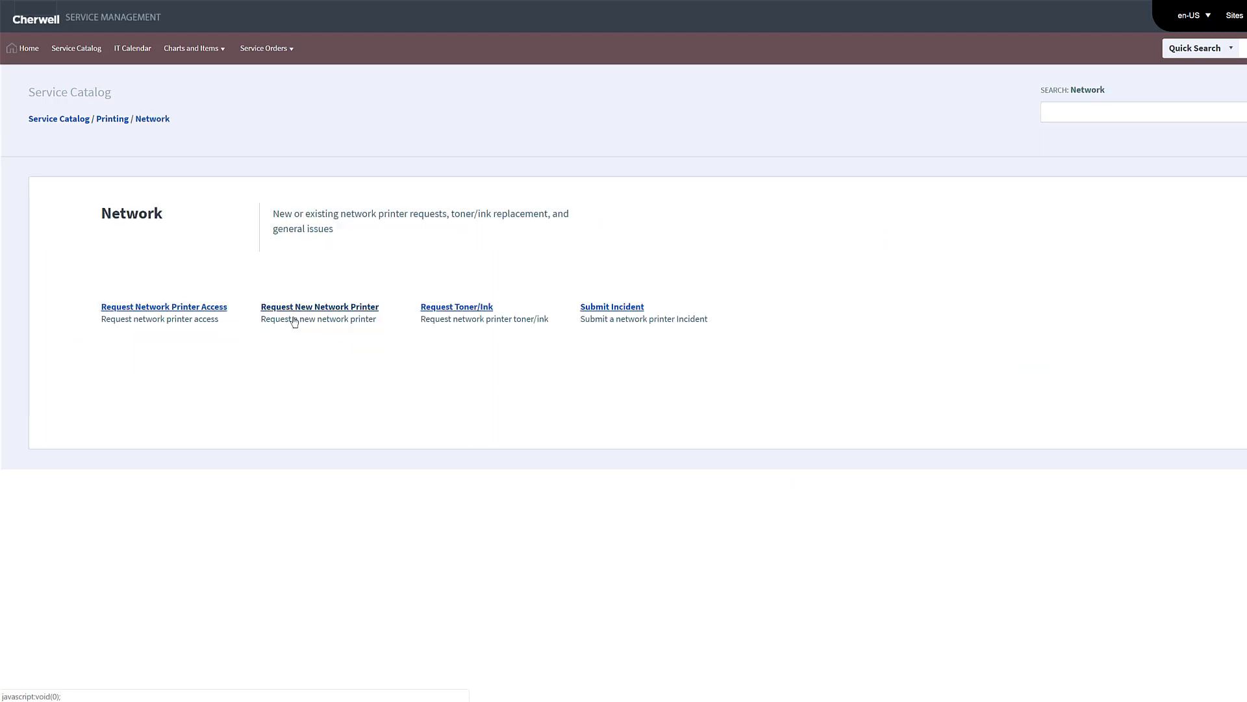
left_click(609, 314)
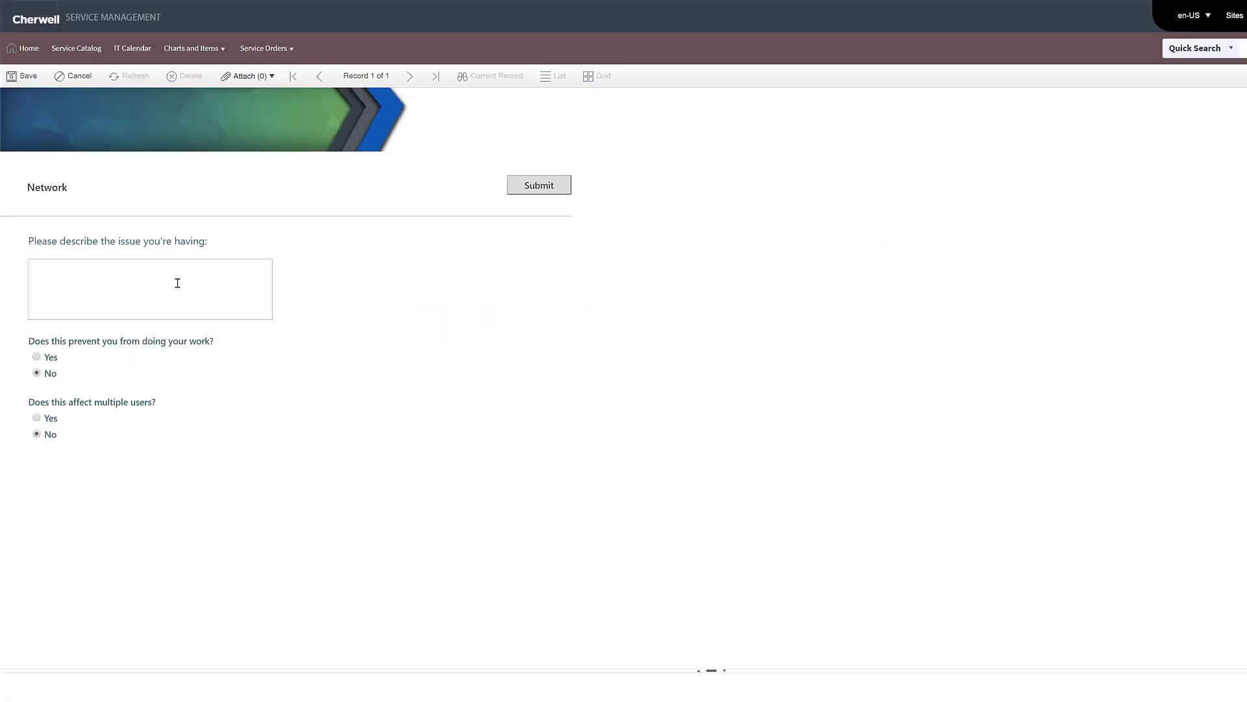
left_click(145, 278)
type("Cannot print to the Executive Printer.")
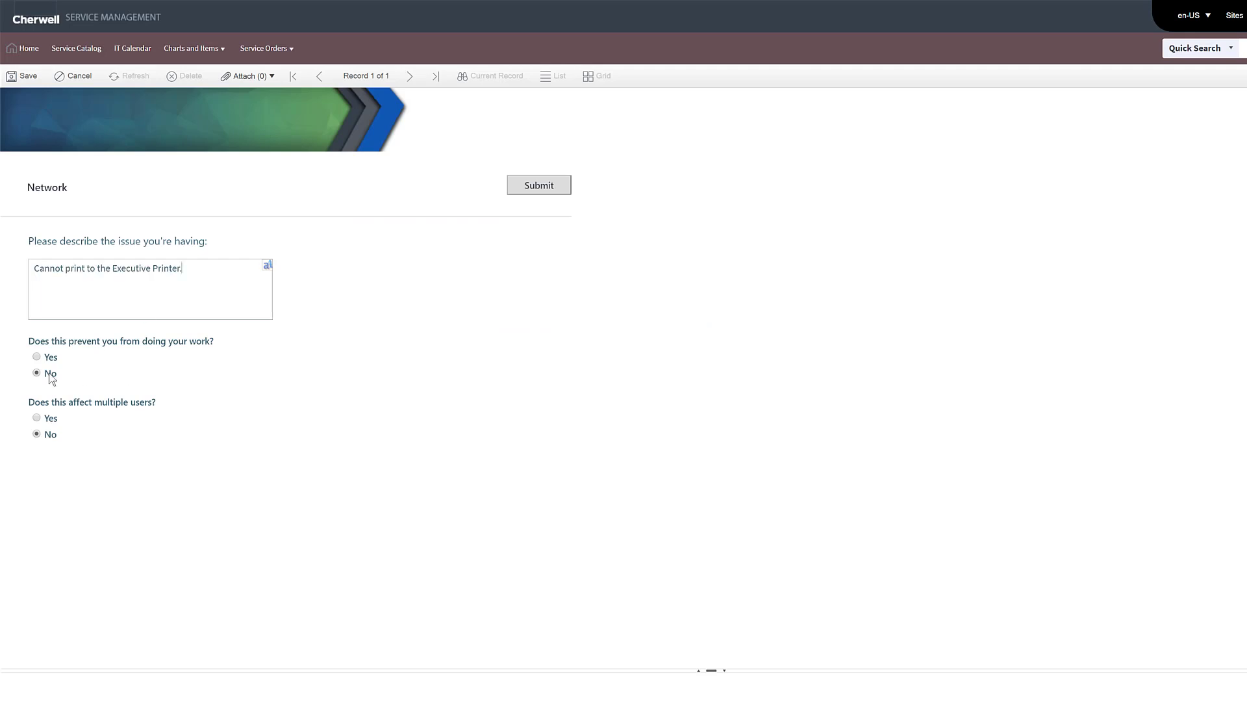
left_click(37, 417)
left_click(526, 193)
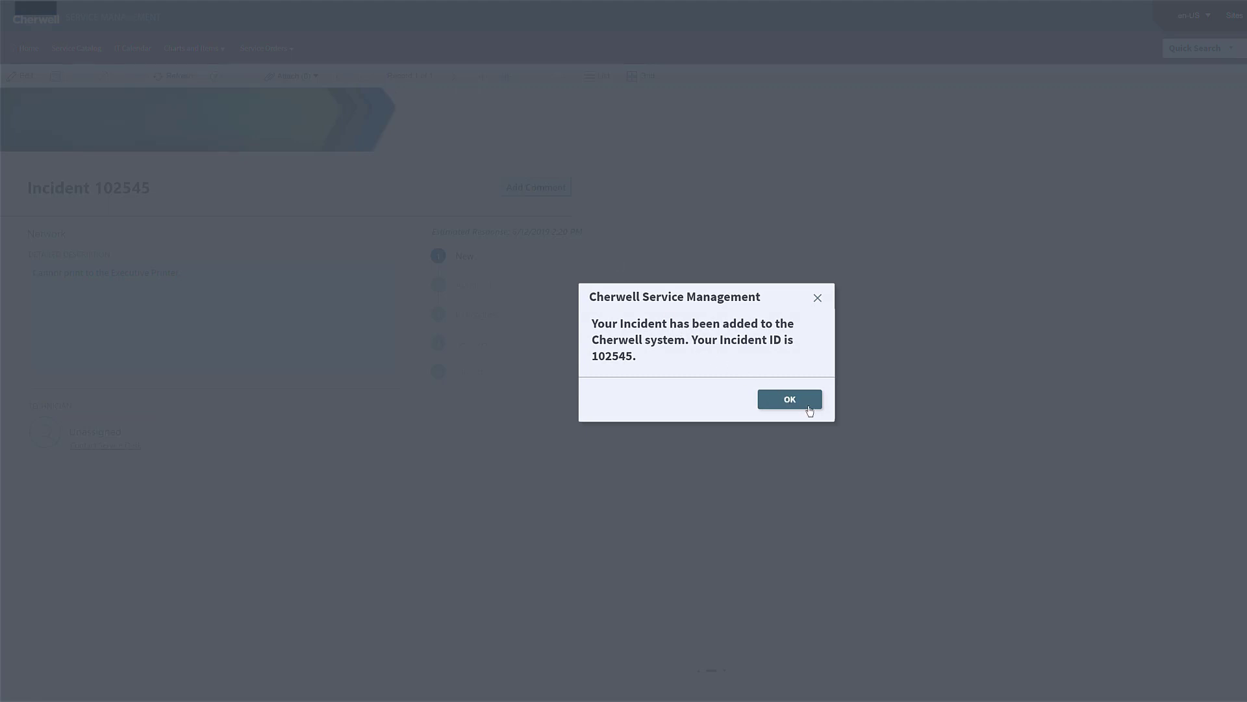
left_click(789, 399)
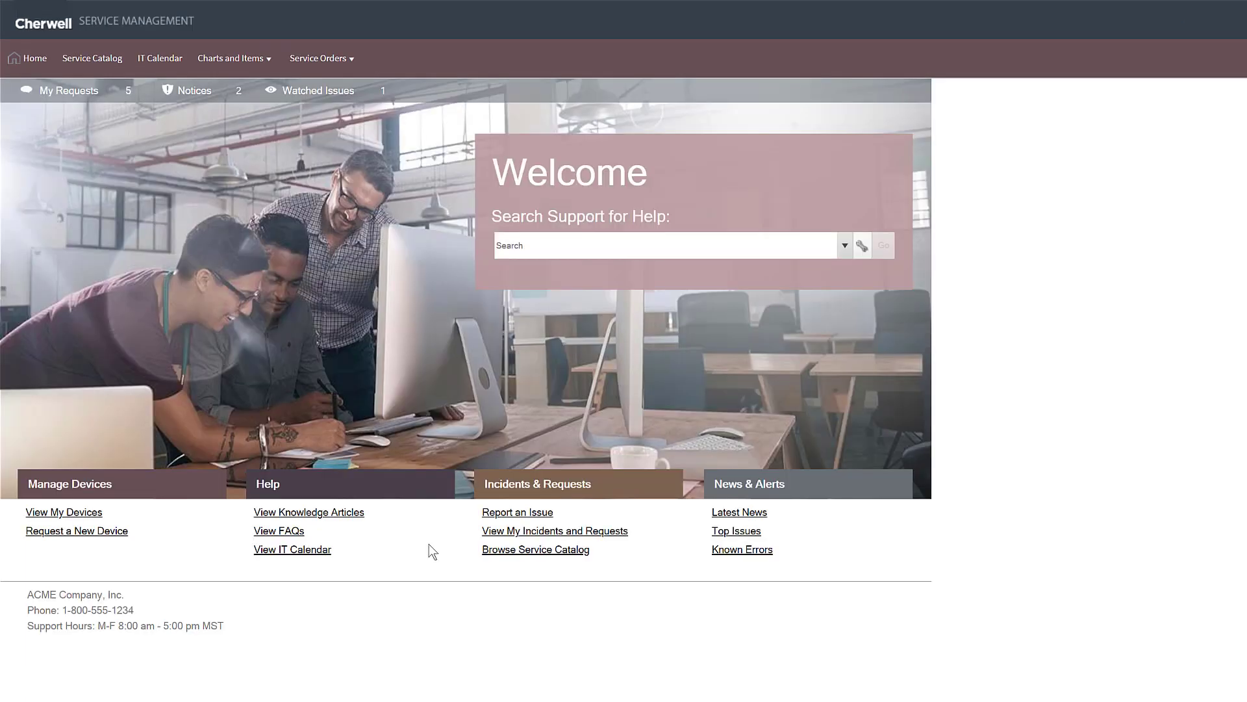
From My Incidents and Requests, open incident 102545 and start adding a comment.
left_click(500, 531)
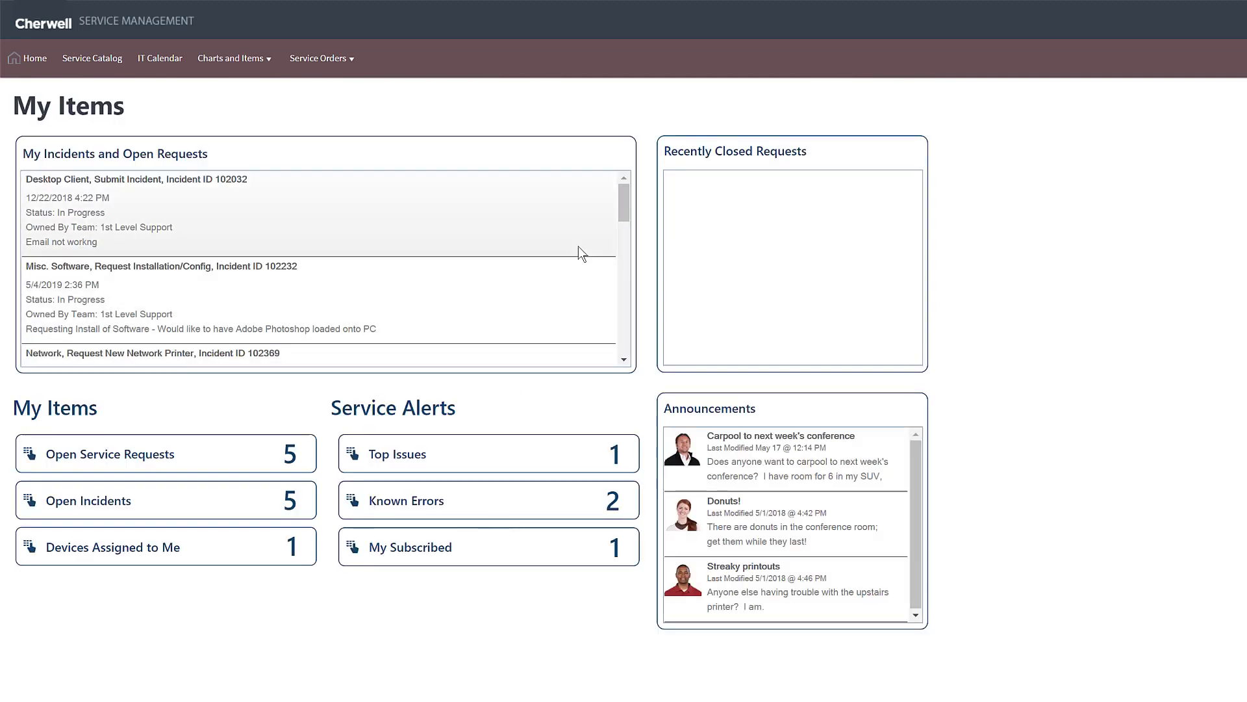
left_click_drag(625, 197, 622, 348)
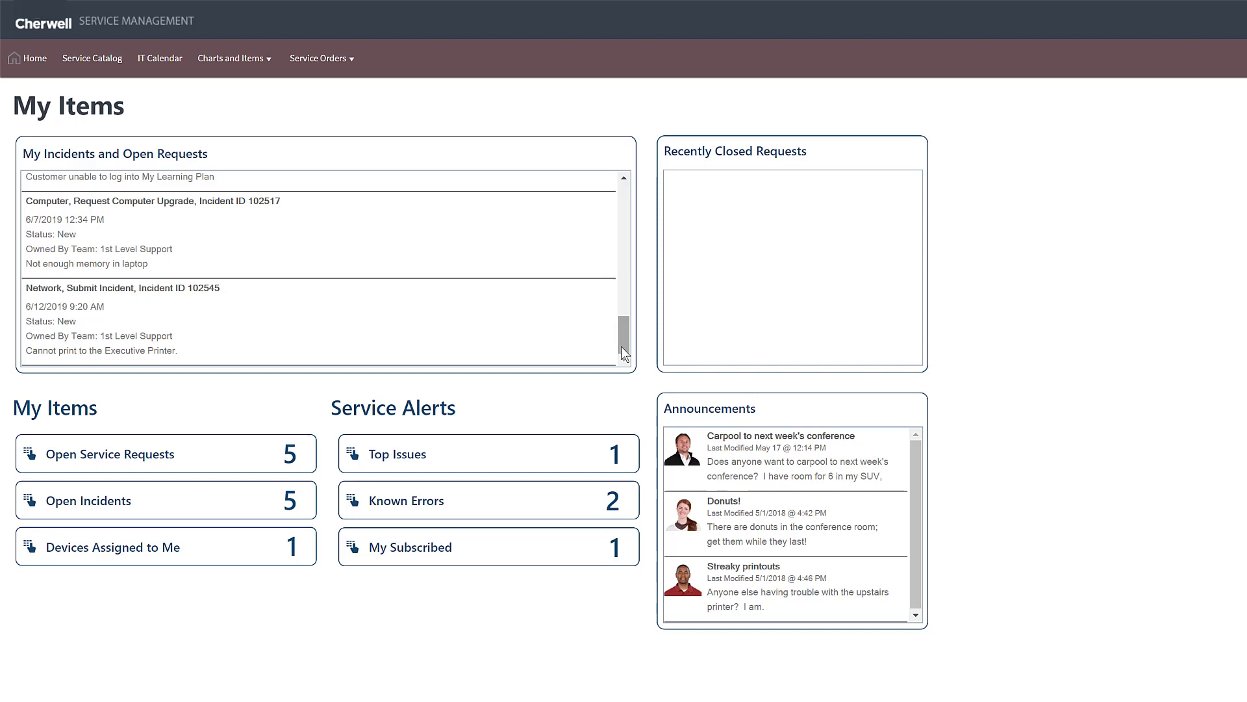
left_click(194, 289)
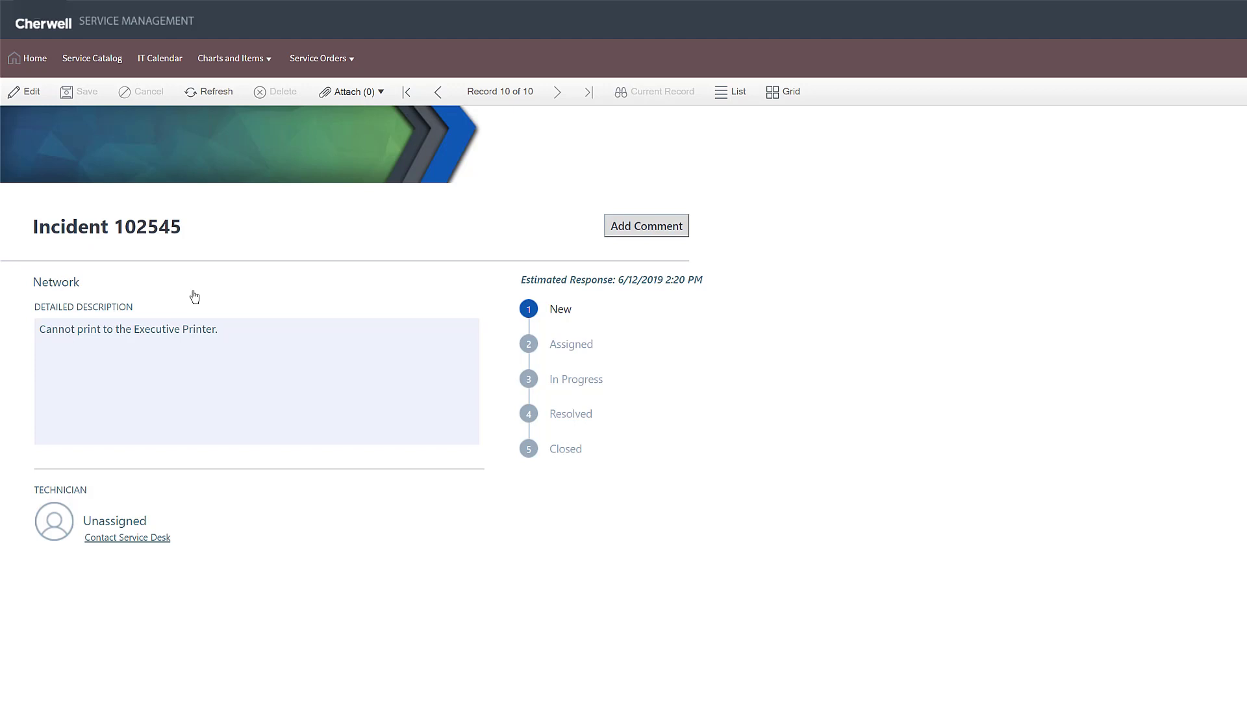
left_click(611, 229)
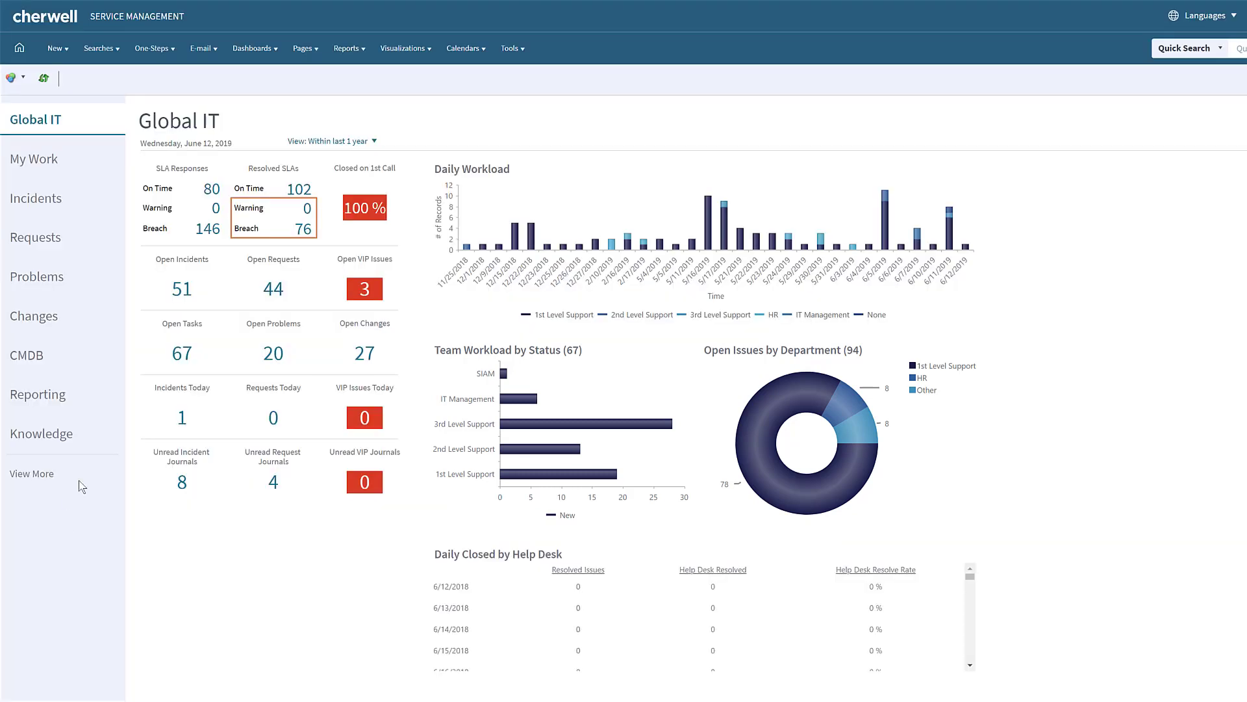
List all 51 open incidents and open the Executive Printer incident 102545 record.
left_click(182, 289)
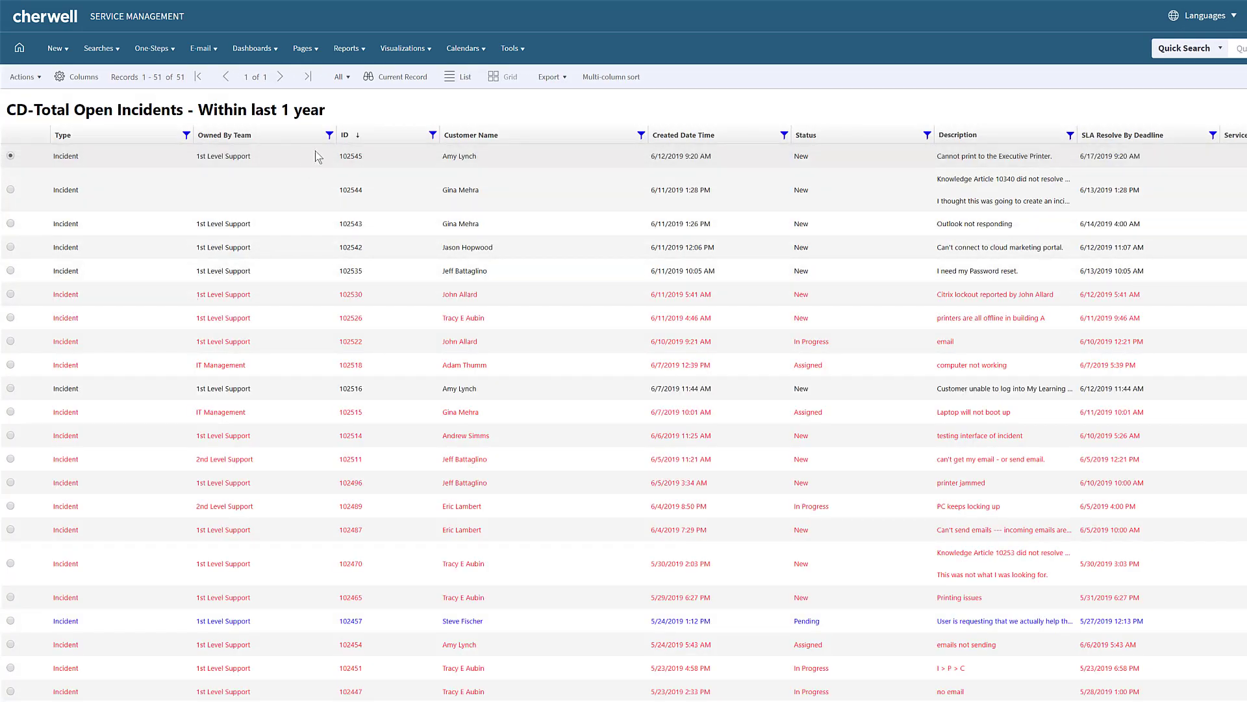
left_click(349, 161)
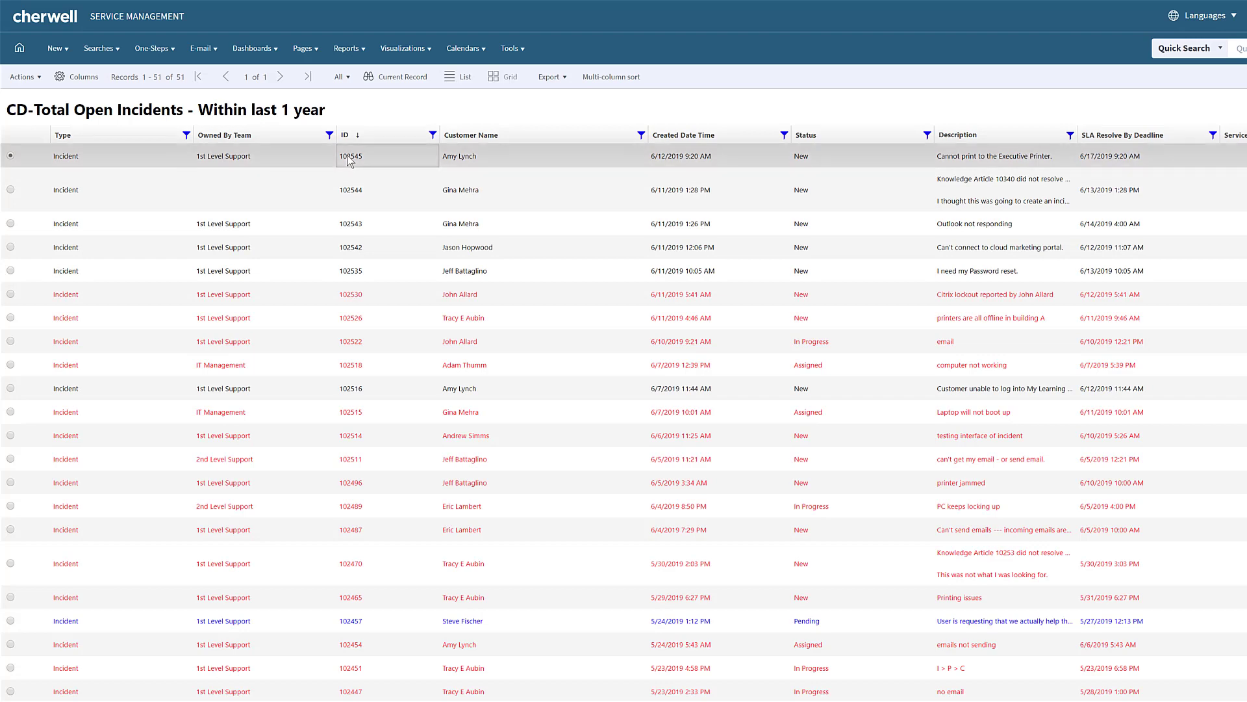
double_click(349, 160)
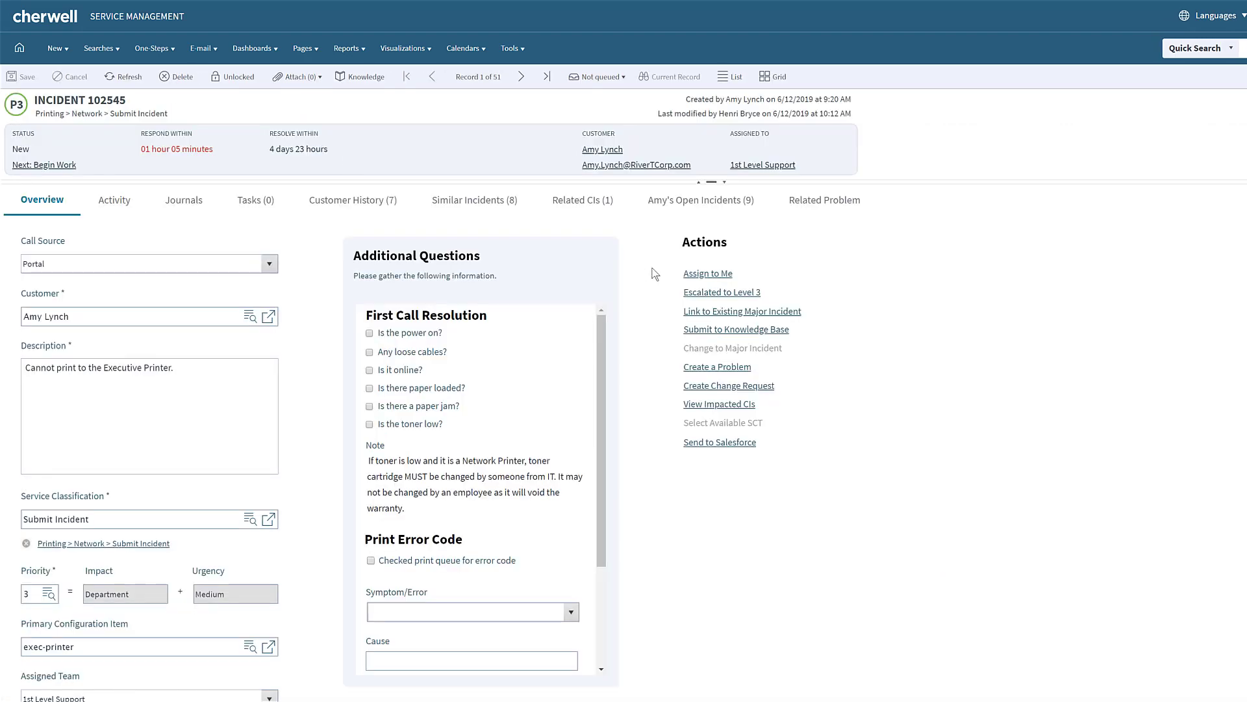
Assign incident 102545 to yourself, verify the Assigned To field, and begin work.
left_click(695, 273)
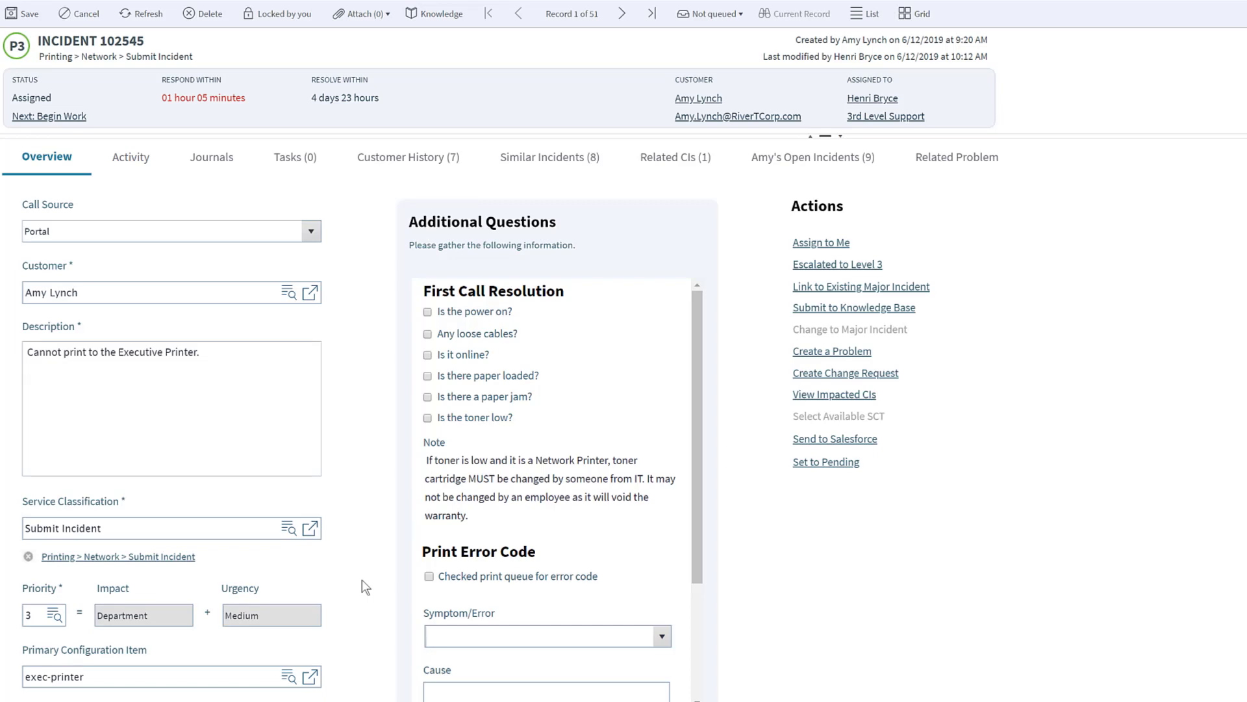
scroll(361, 579, "down", 1)
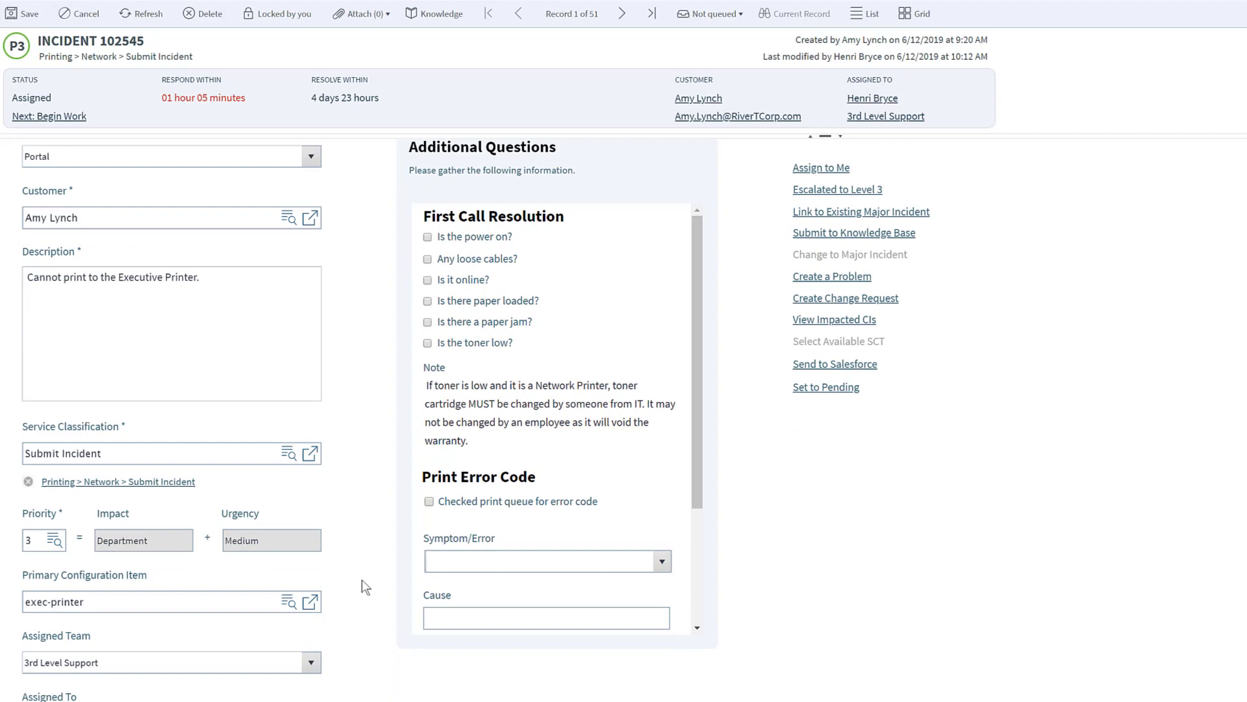
scroll(361, 580, "down", 1)
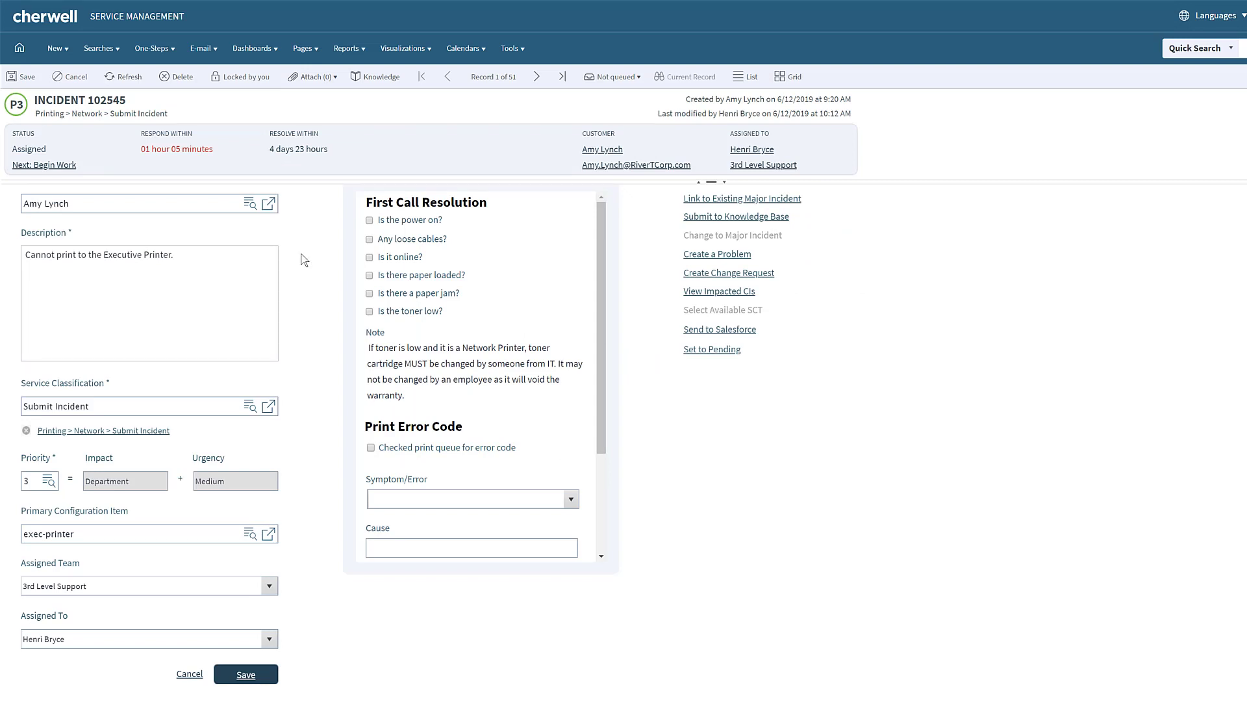
left_click(72, 165)
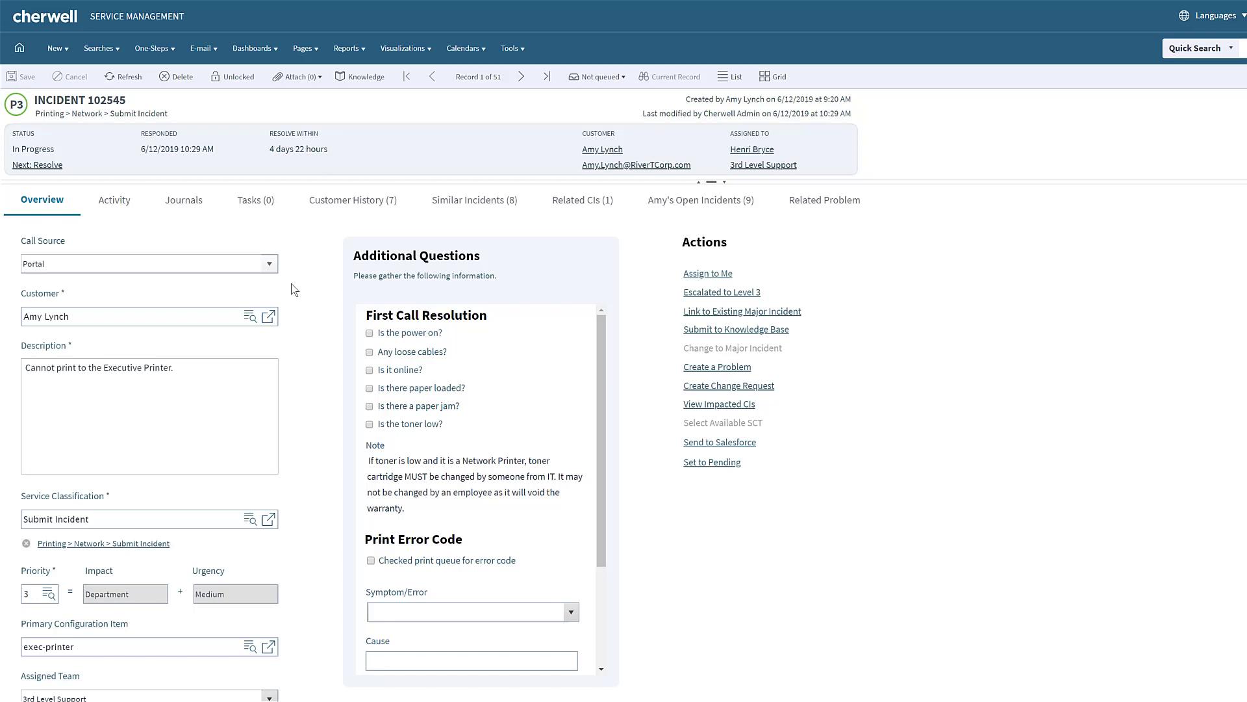
Record power on and toner low, set the symptom to Light Print, and send a Bomgar invitation.
left_click(370, 333)
left_click(370, 424)
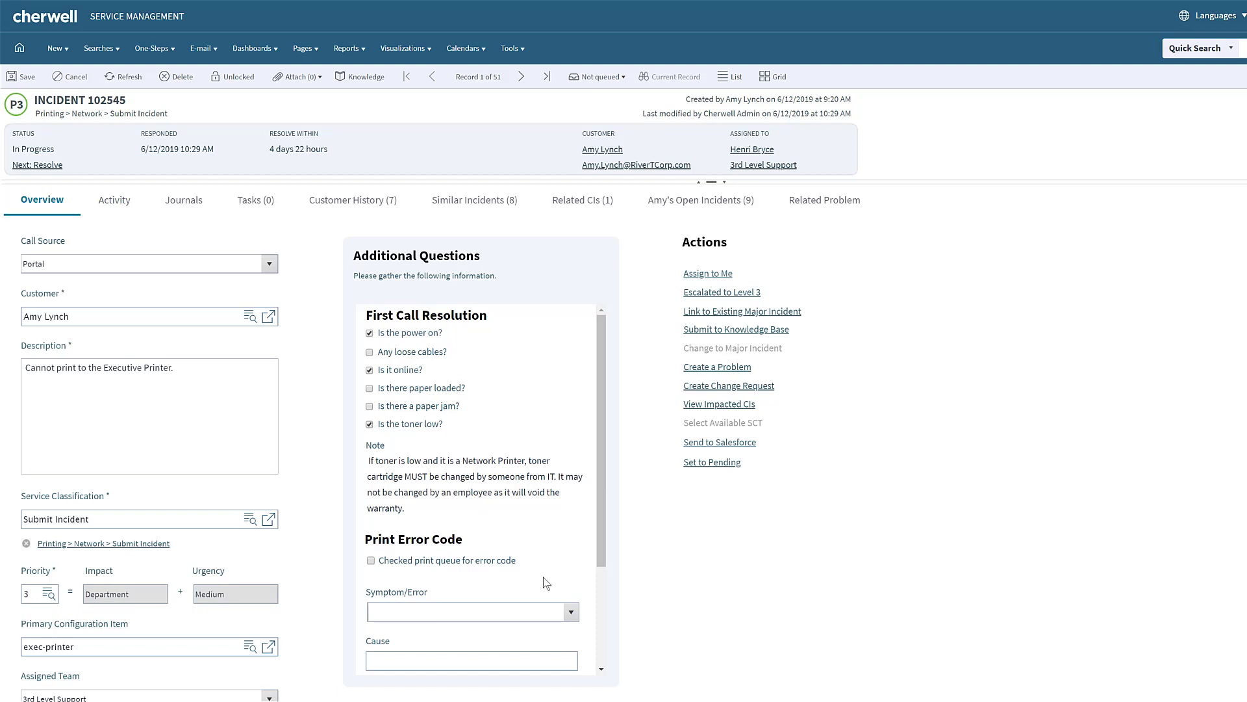
left_click(567, 614)
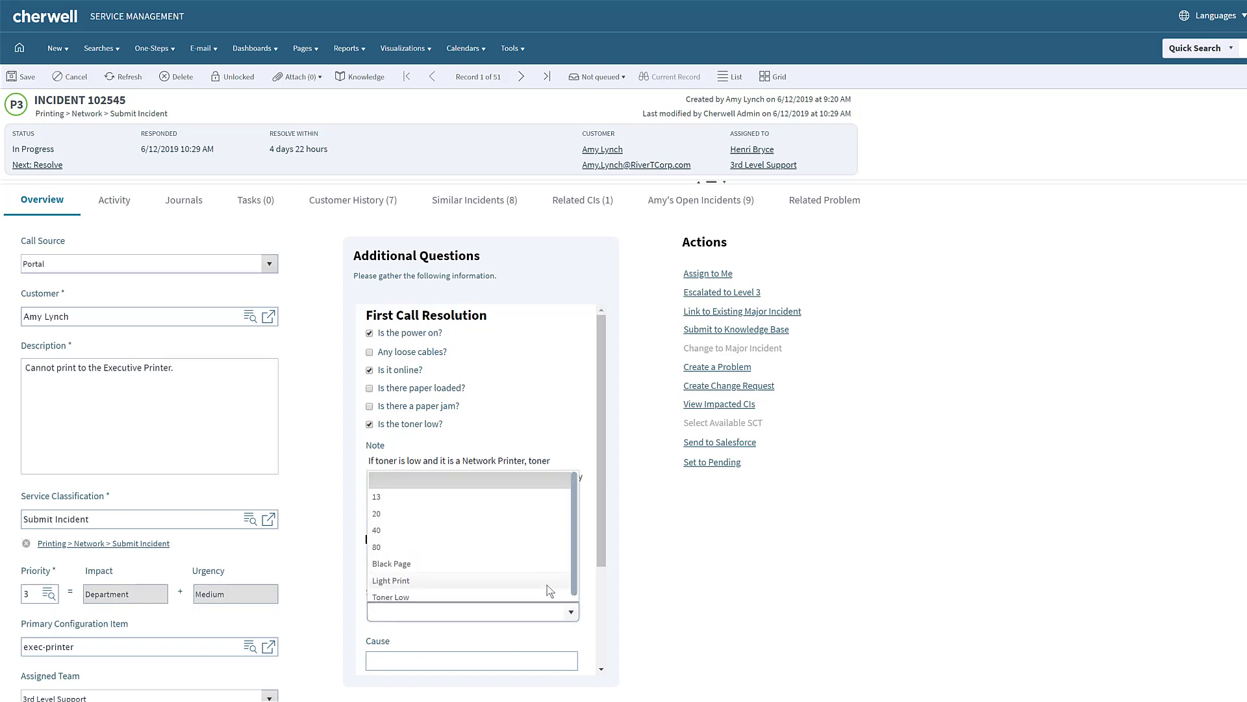
left_click(547, 584)
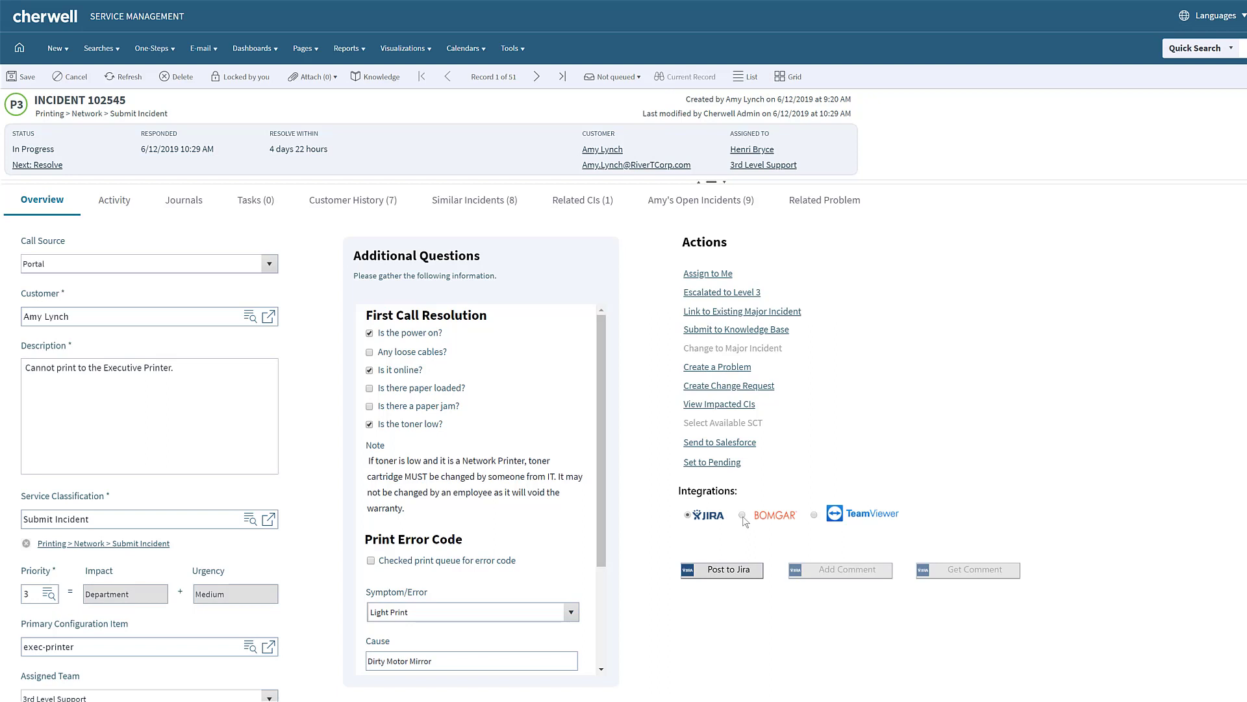
left_click(742, 516)
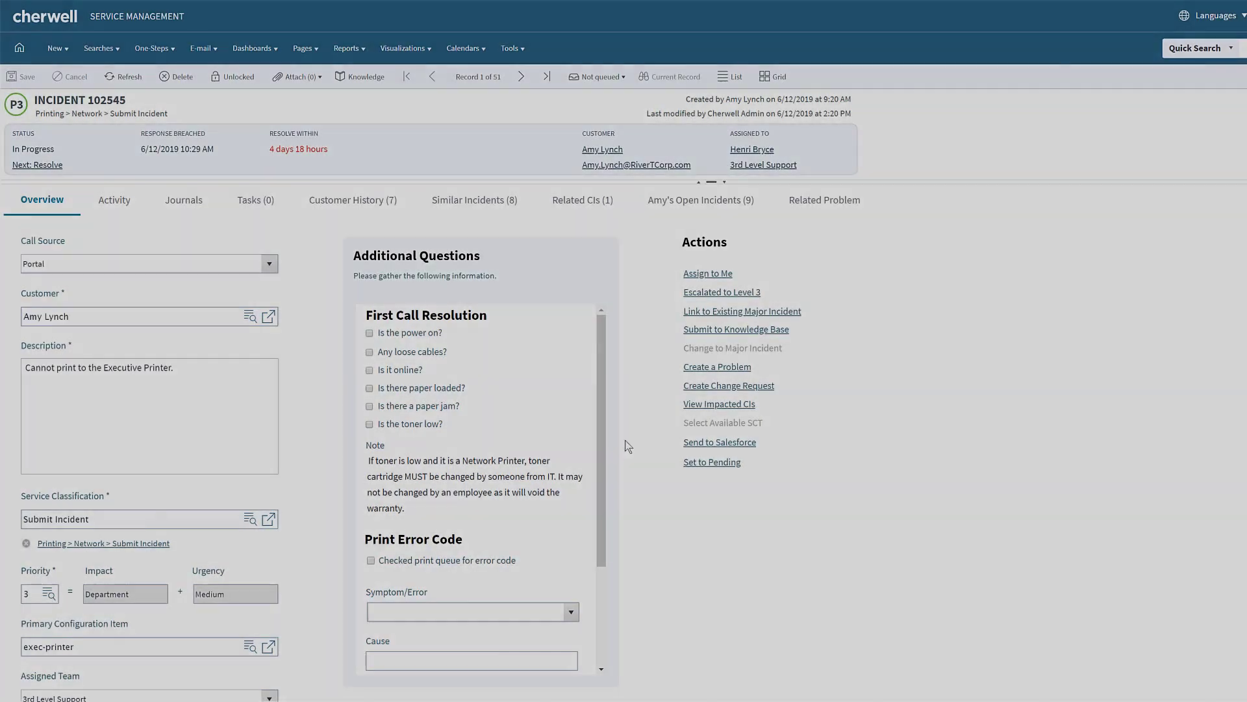
Enter 'Need toner for HP LaserJet' in the print error Notes, then view the Tasks tab.
left_click_drag(599, 420, 601, 549)
left_click(542, 586)
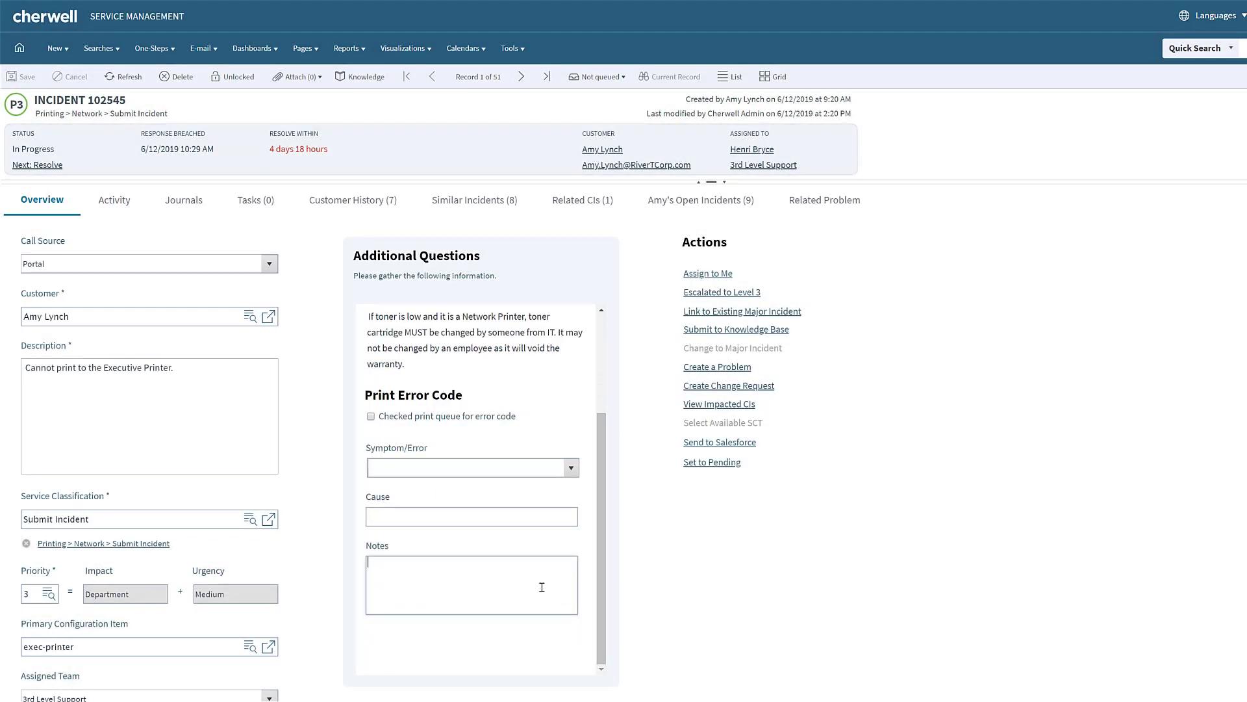
type("Need to")
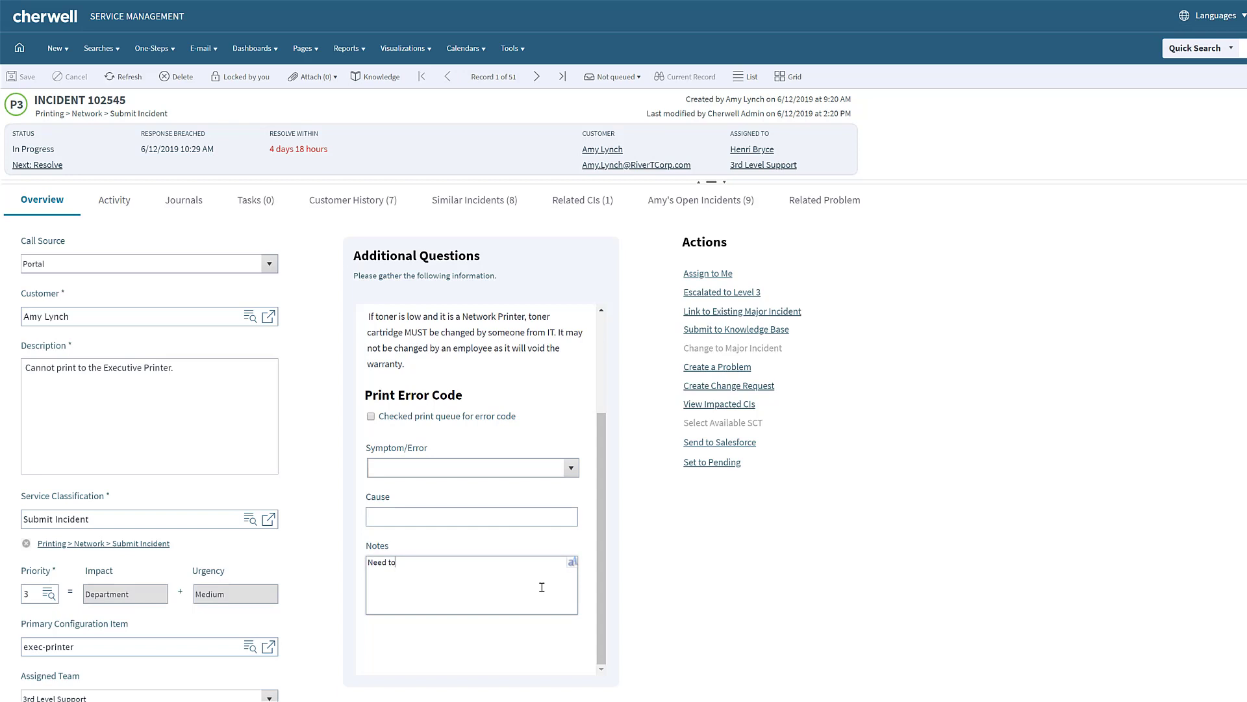
type("ner for HP LaserJet.")
left_click(263, 205)
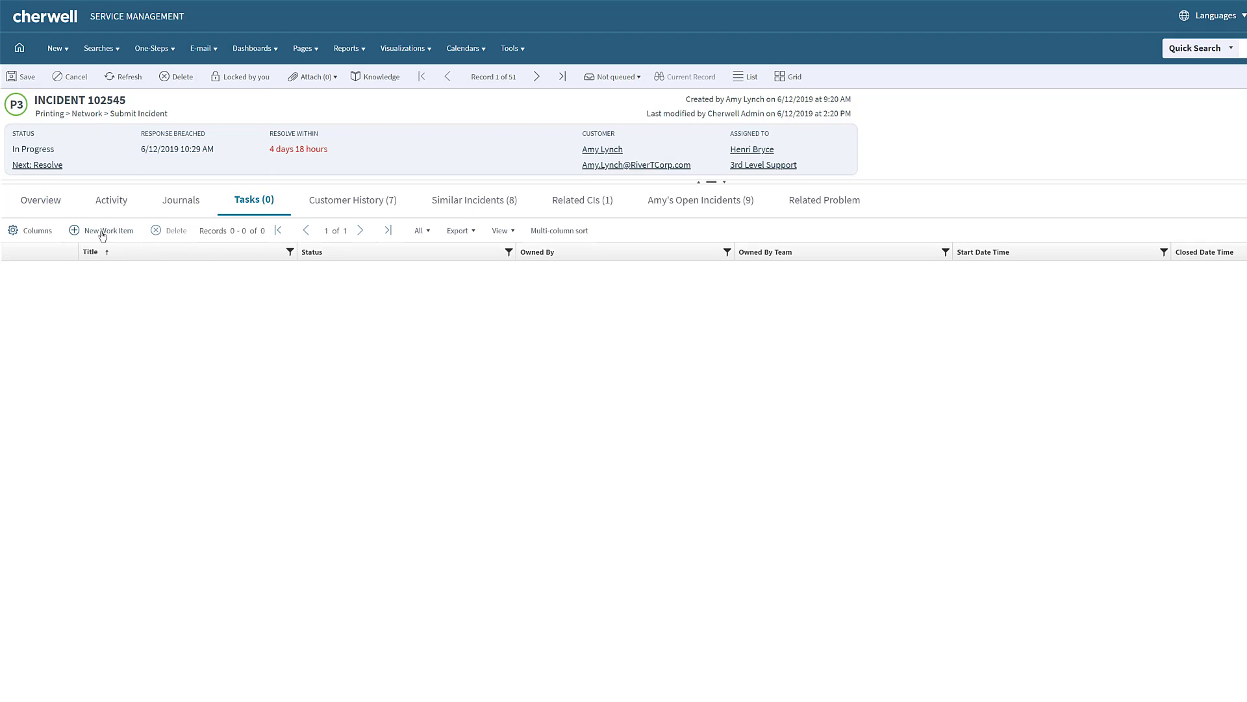
Create a new work item task, 'Toner for LaserJet', for incident 102545.
left_click(102, 231)
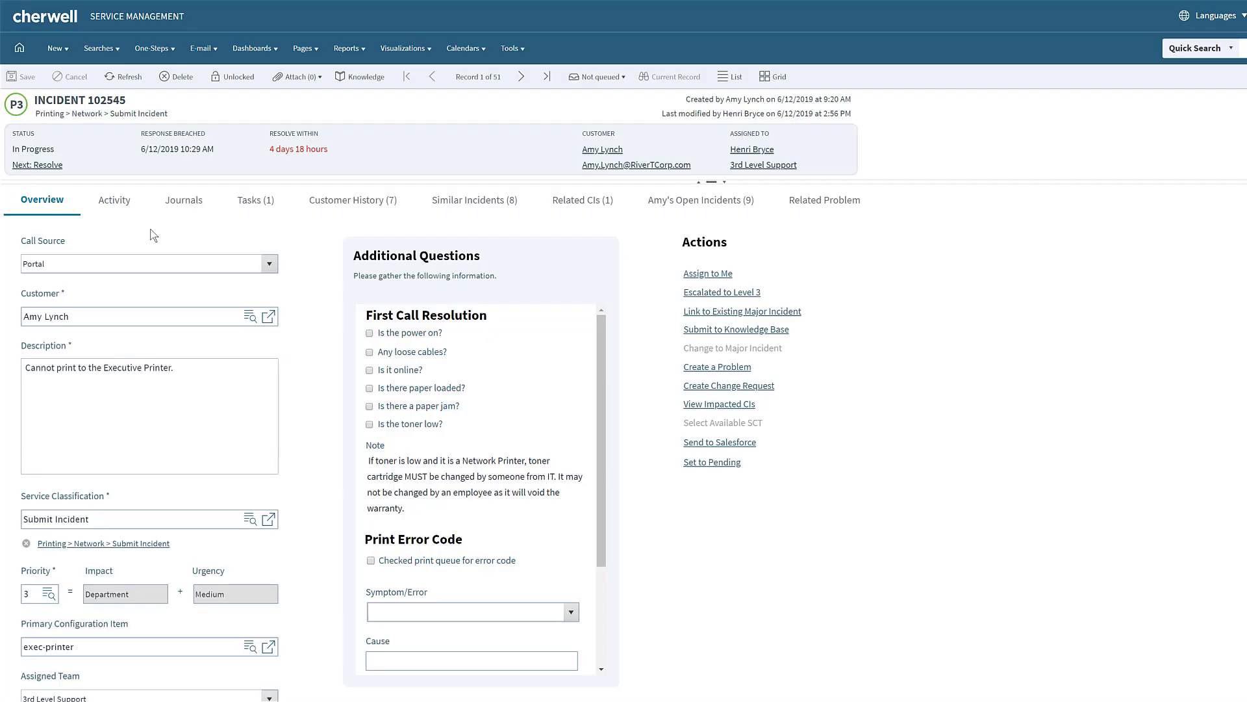
Resolve incident 102545 with the close description 'Toner replaced. Printer working.'.
left_click(55, 172)
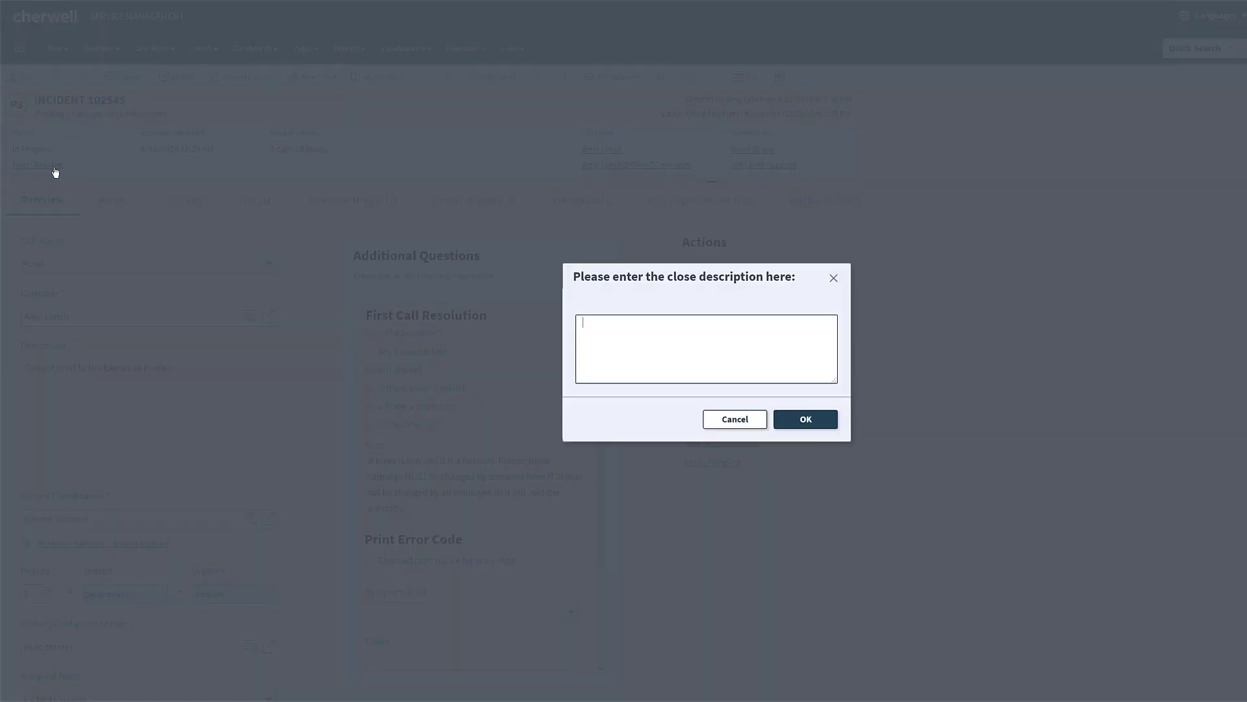
type("Toner replaced.  Printer working.")
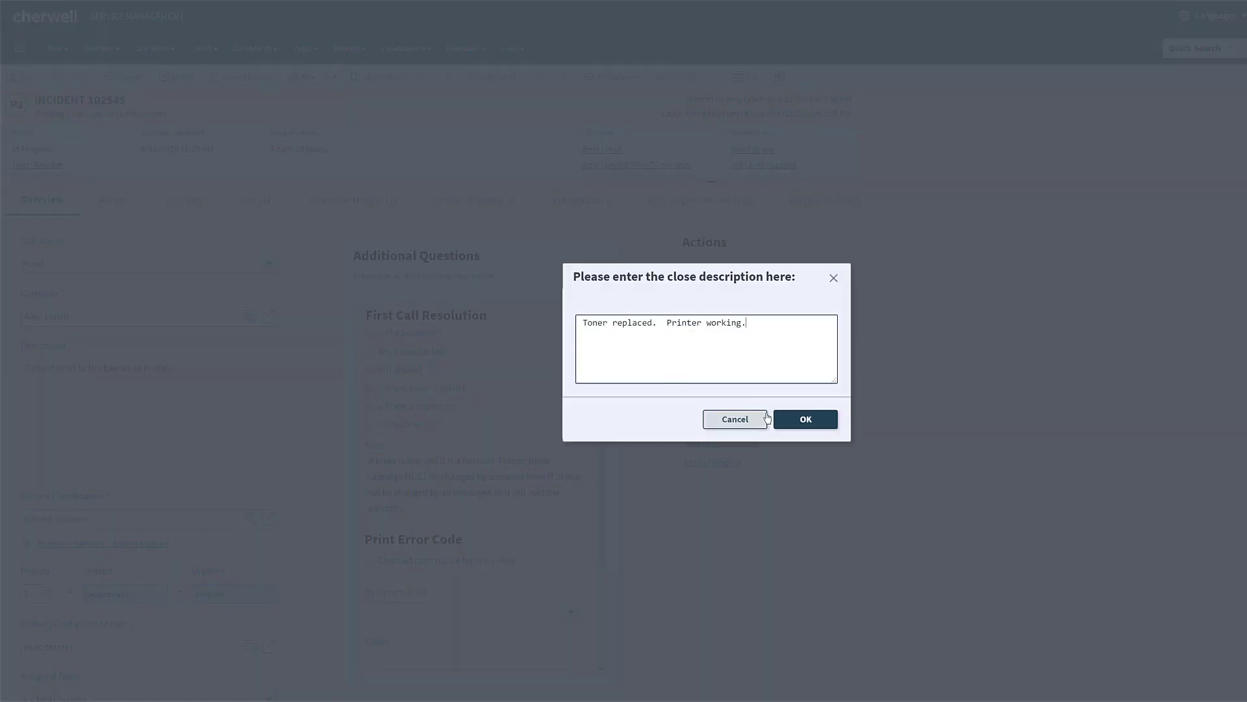
left_click(783, 426)
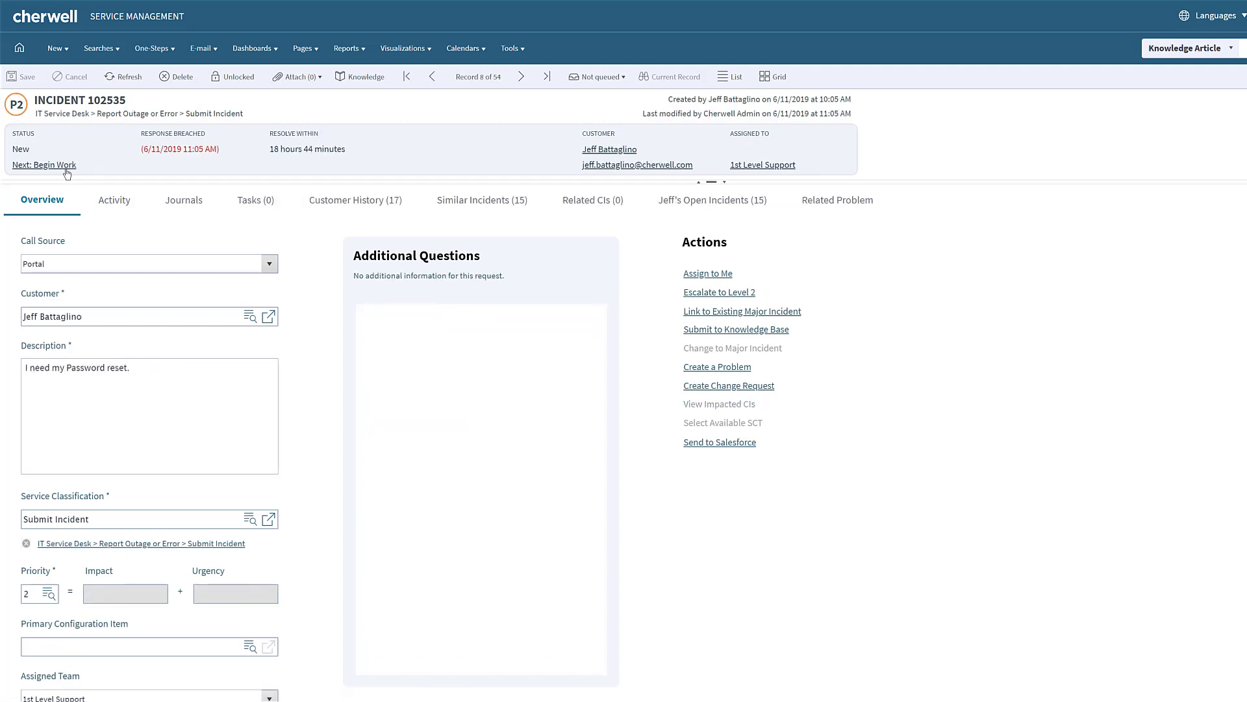
Begin work on password-reset incident 102535, then resolve it.
left_click(66, 166)
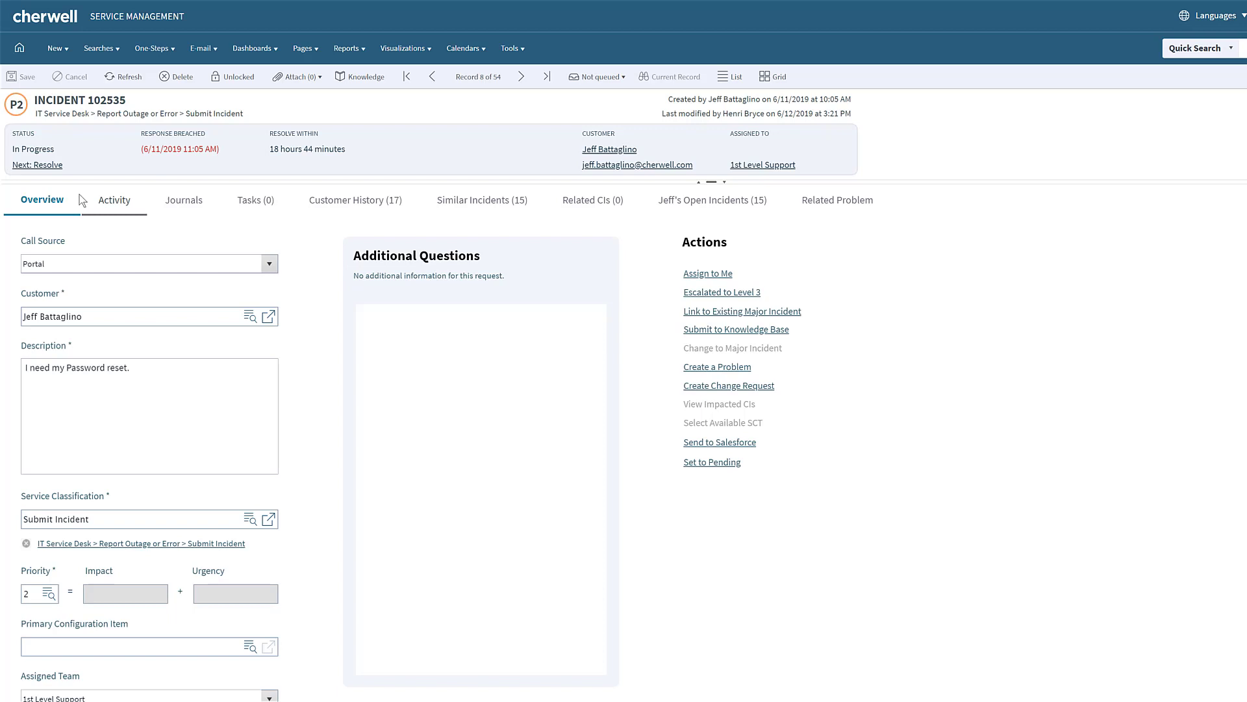
left_click(57, 166)
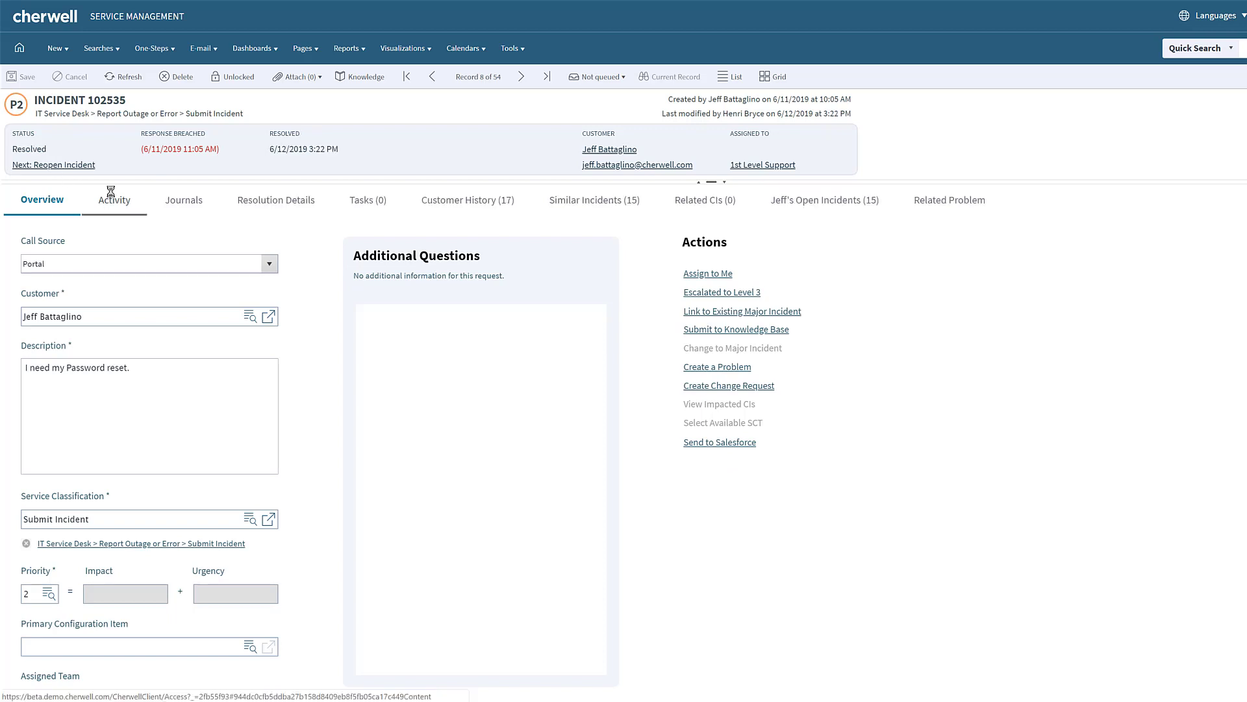